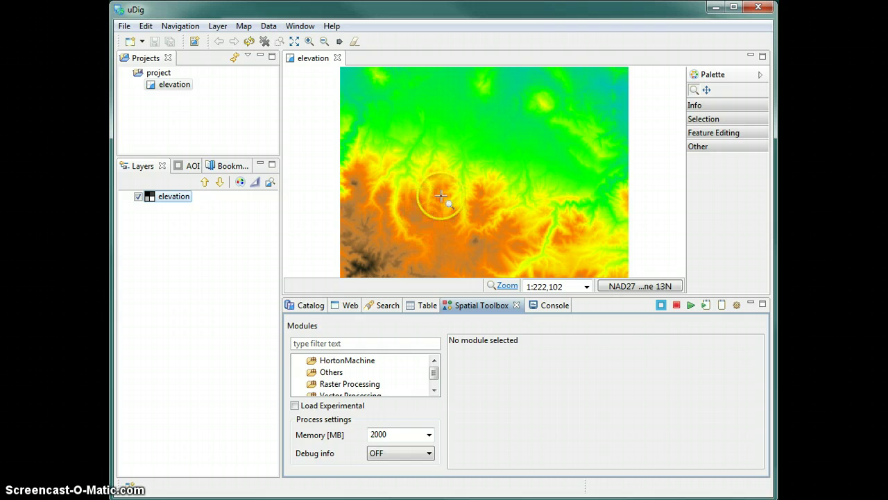
- Select the Pitfiller module and set the elevation layer as its input DEM
key(s)
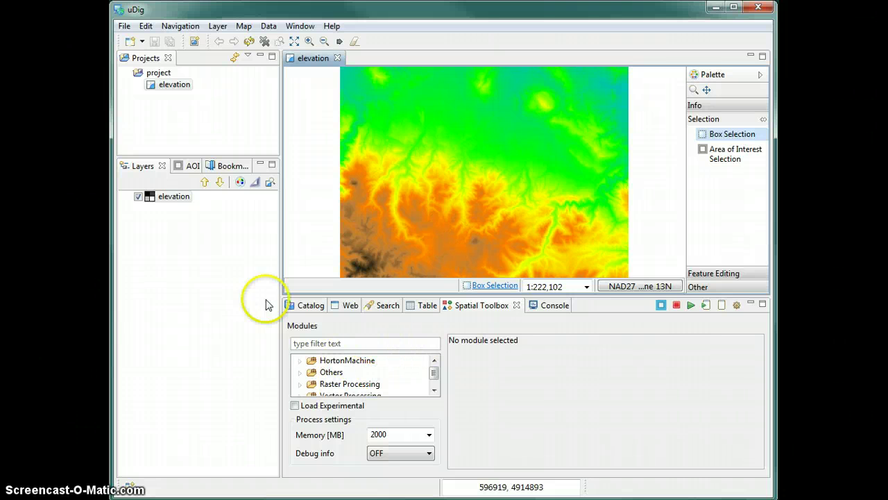
click(167, 197)
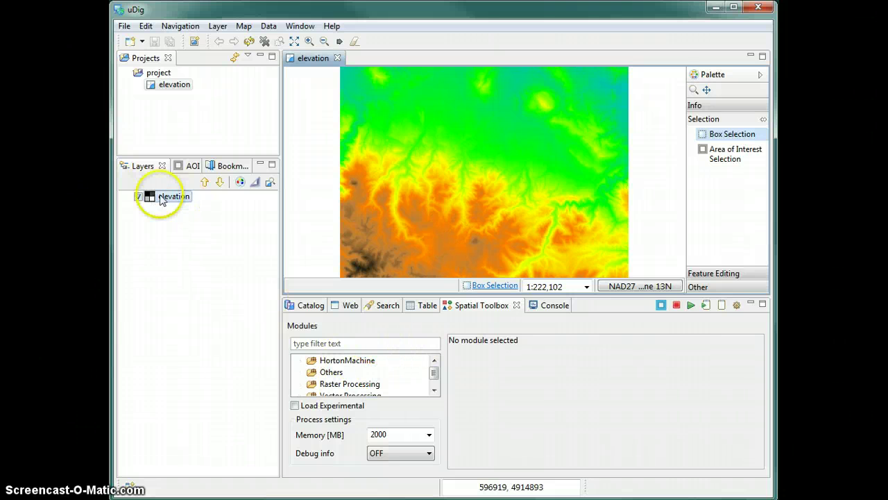
click(350, 343)
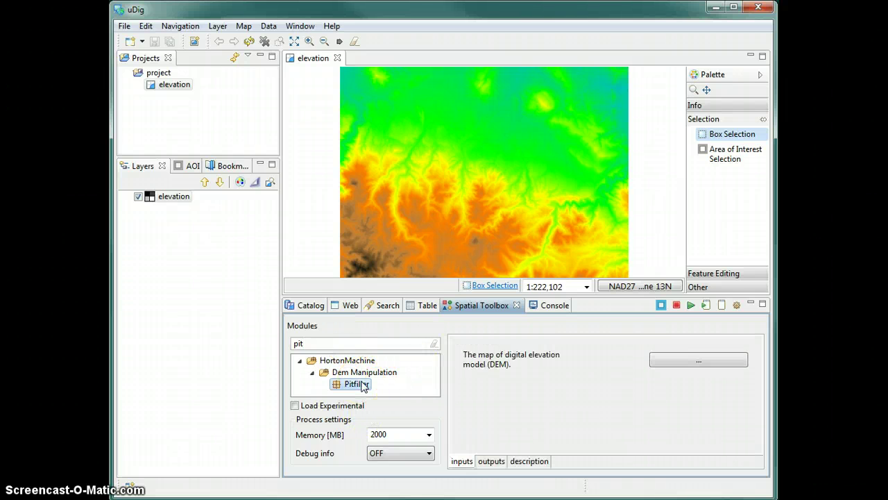
click(696, 360)
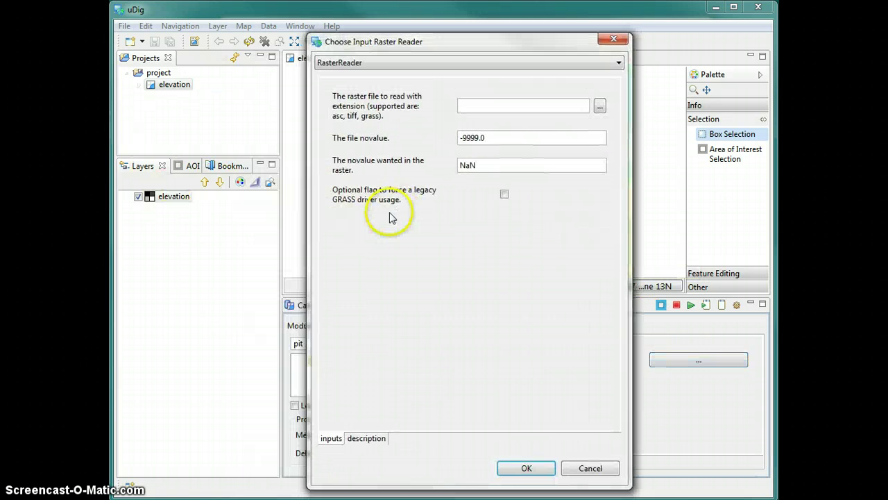
drag(159, 198, 486, 108)
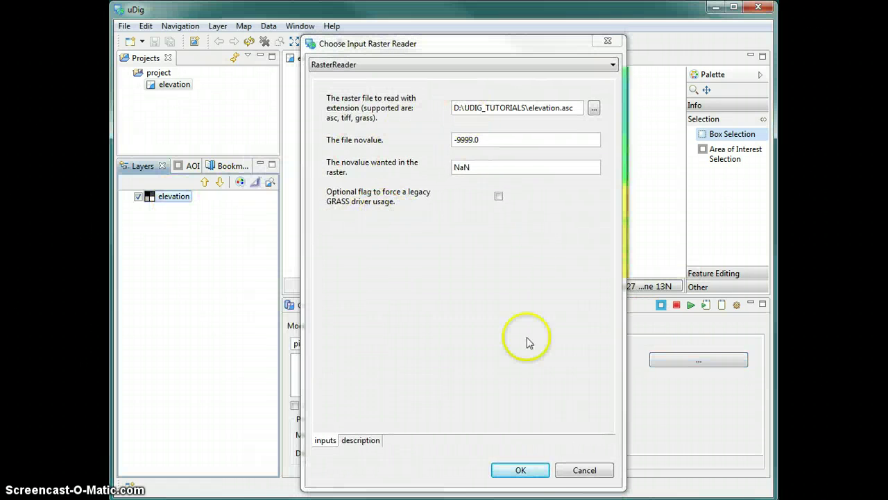
click(520, 470)
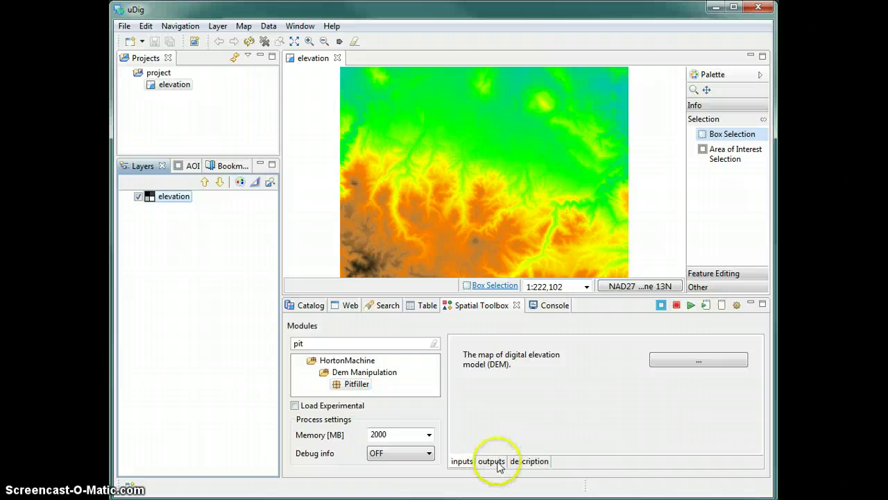
- Set Pitfiller's depitted output file to pit.asc in UDIG_TUTORIALS
click(494, 462)
click(687, 360)
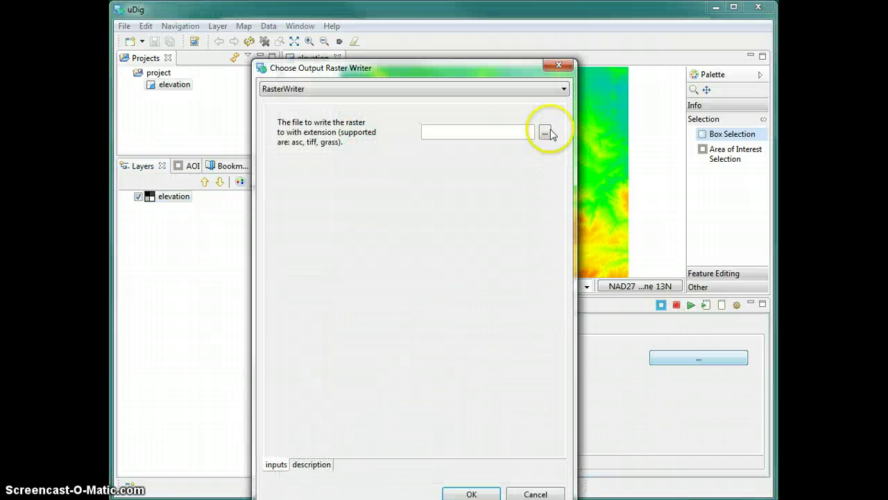
click(546, 103)
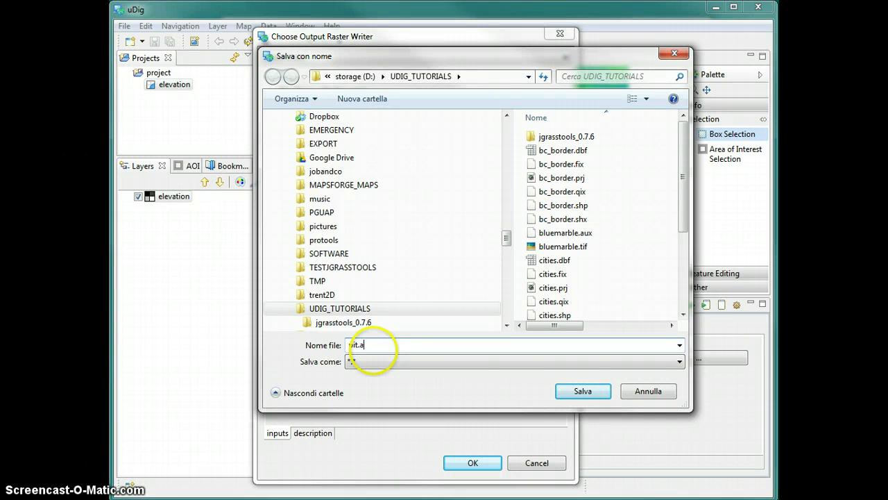
key(Return)
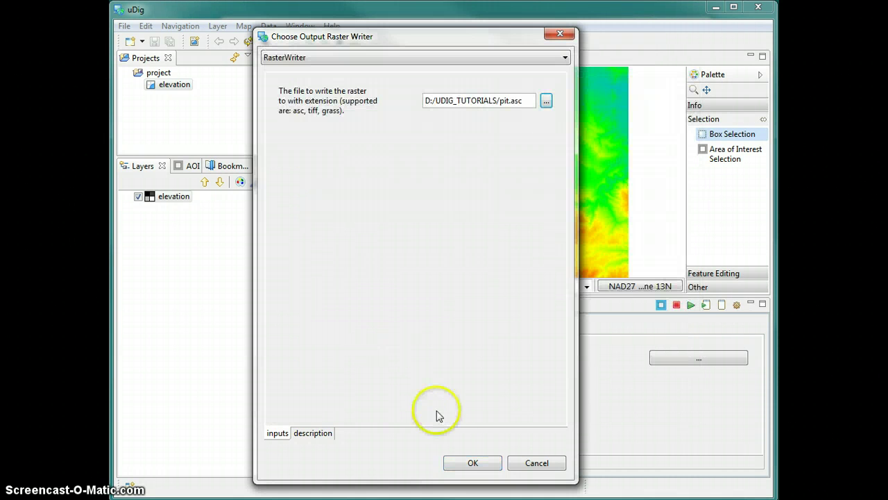
click(466, 464)
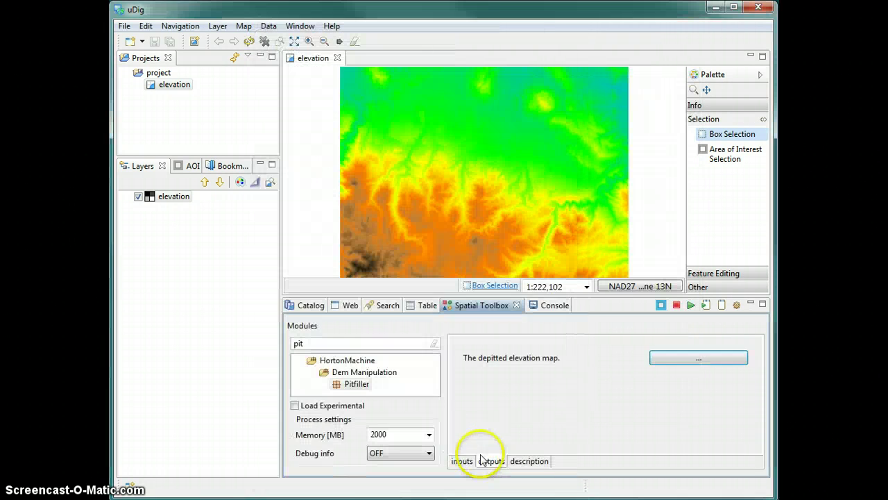
- Run Pitfiller to completion and select the new pit layer above elevation
click(692, 305)
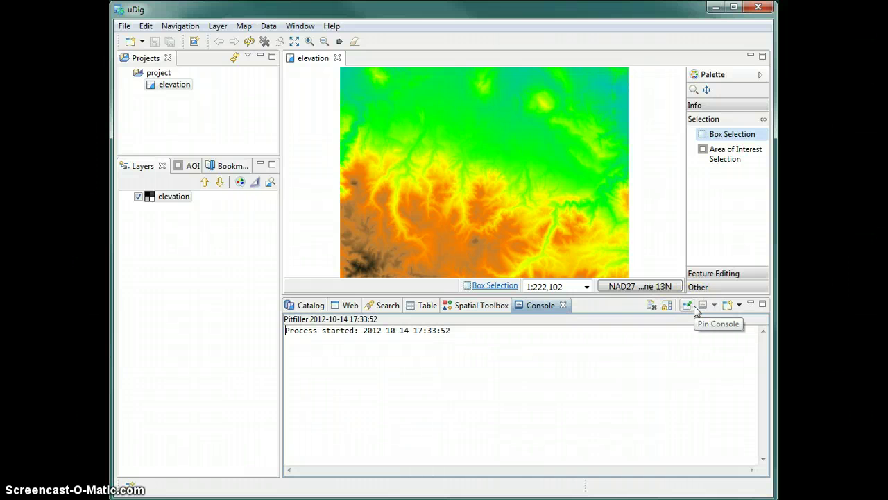
click(563, 386)
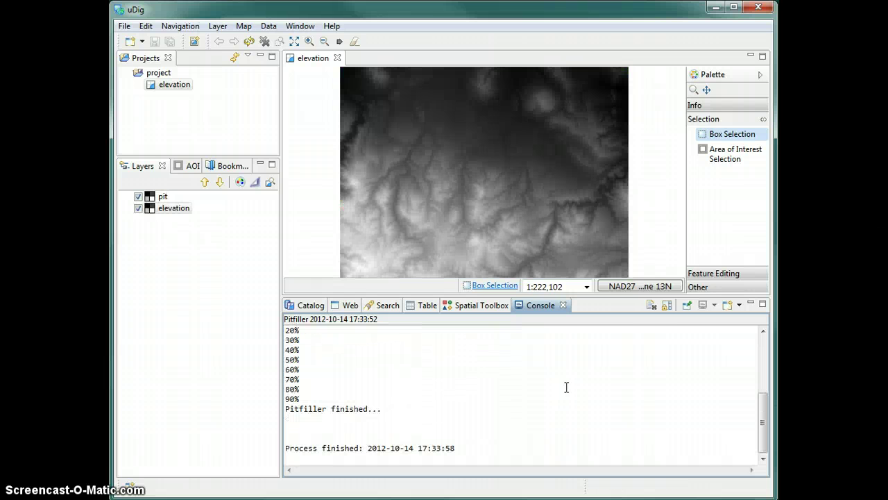
click(470, 307)
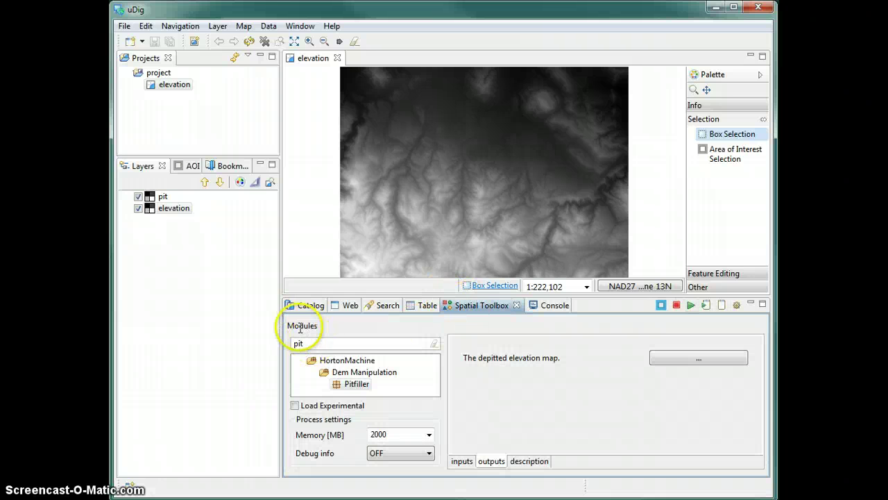
click(162, 197)
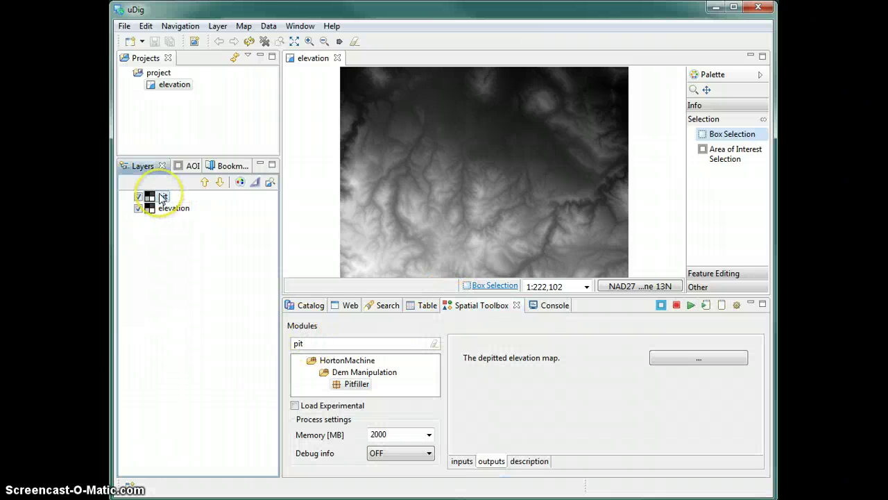
- Reset the pit layer's colormap and apply the predefined 'elevation' colour table
click(239, 183)
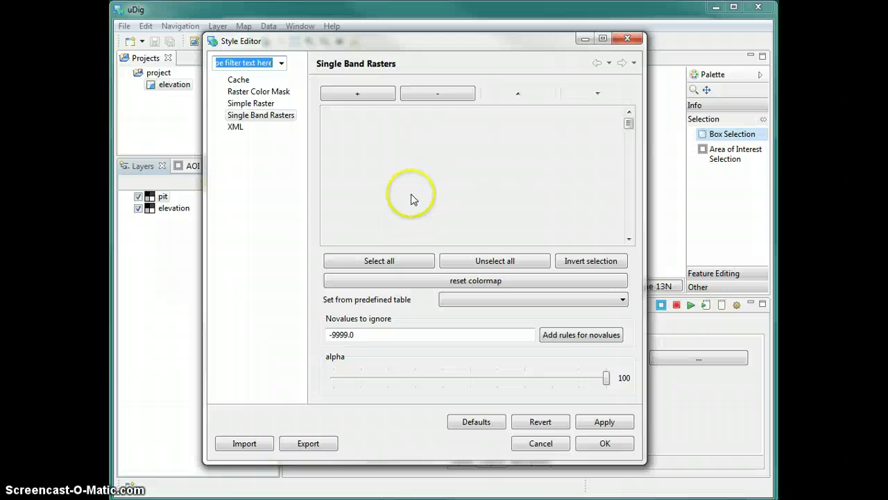
click(464, 290)
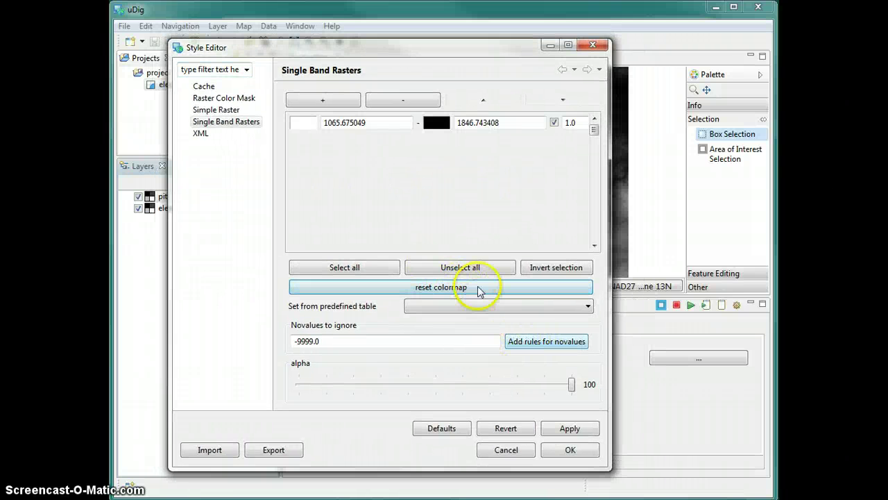
click(427, 306)
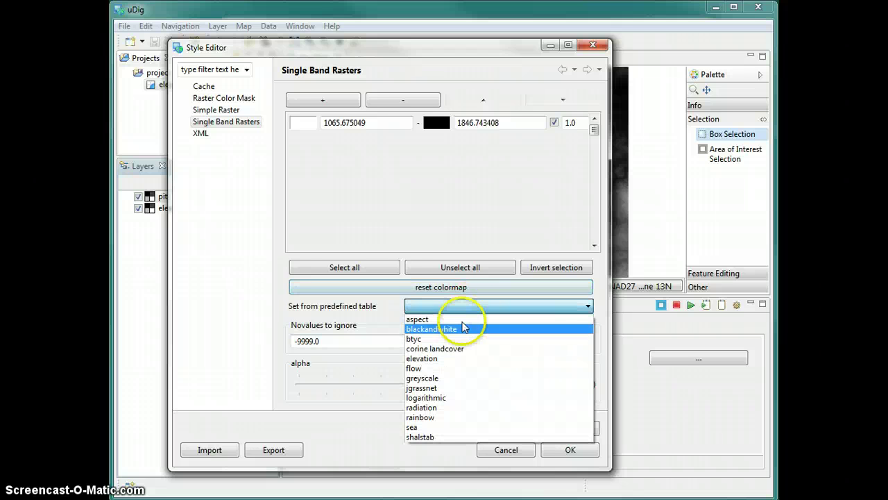
click(451, 359)
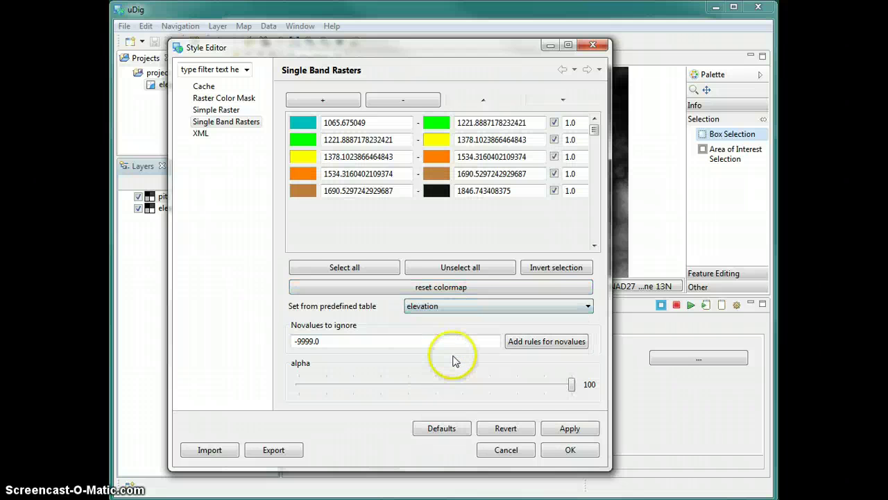
click(569, 449)
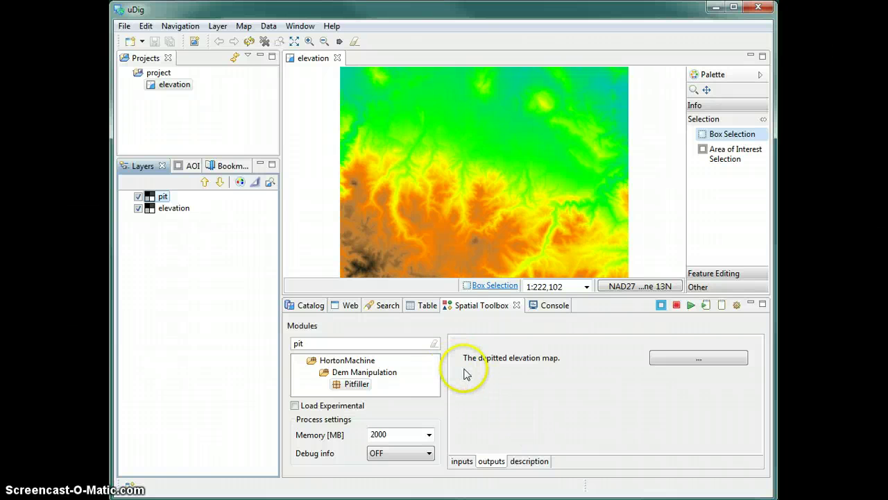
- Search 'flow', pick FlowDirections, and set the pit layer as its input raster
double_click(341, 343)
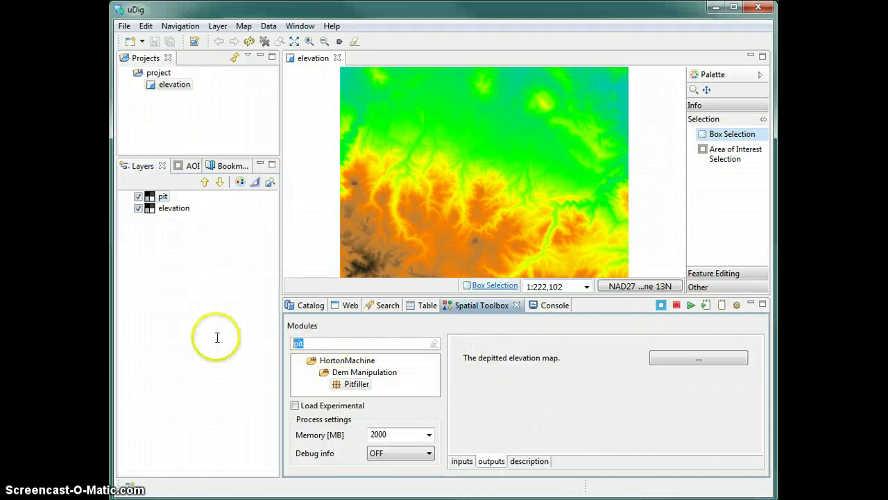
text(flow)
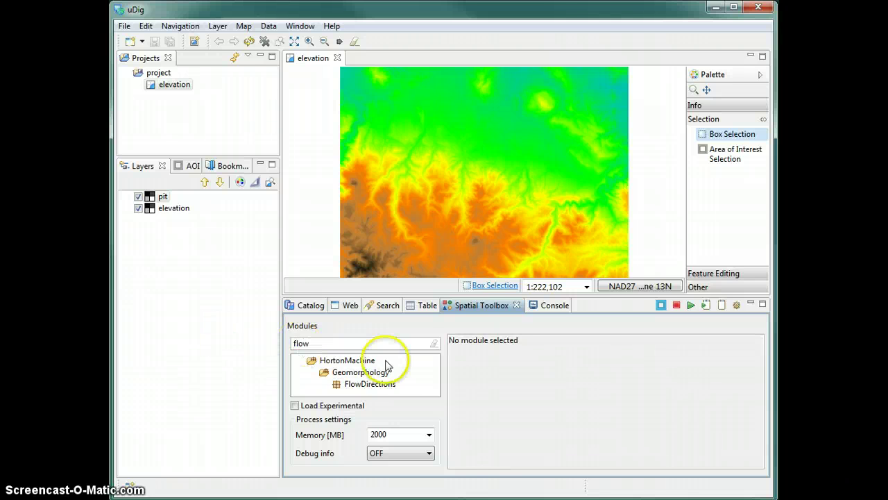
click(371, 385)
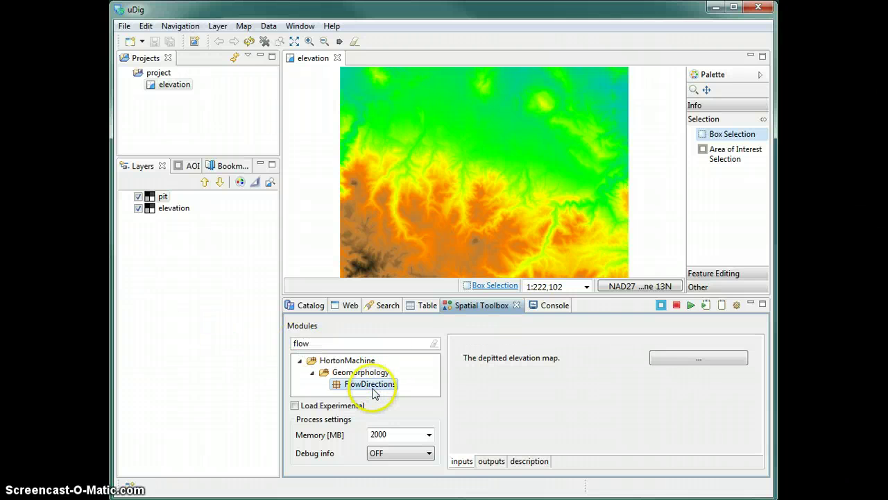
click(697, 369)
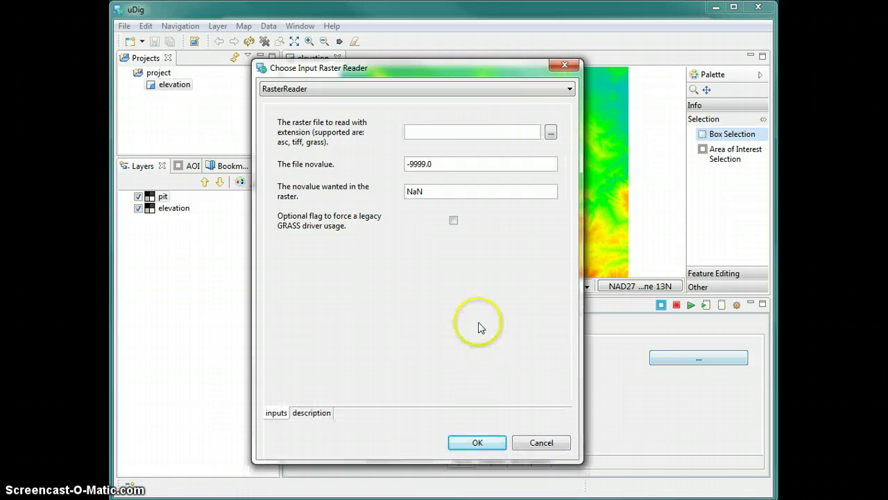
drag(165, 201, 422, 138)
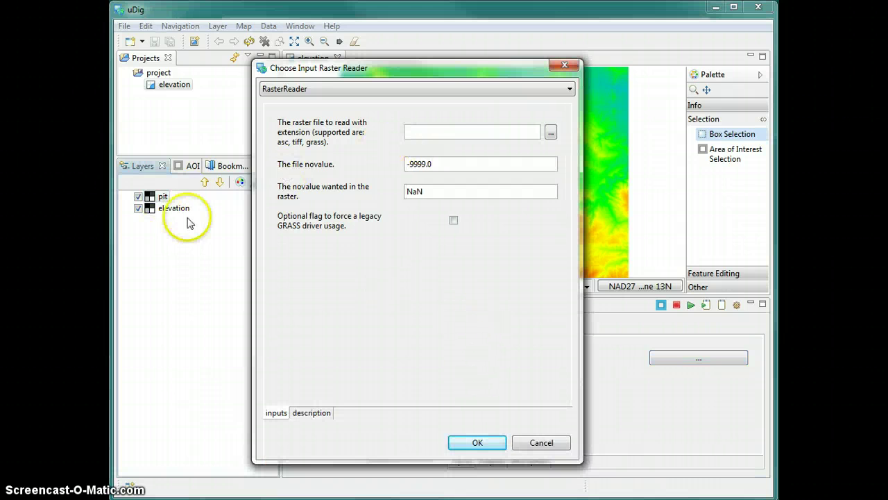
click(165, 198)
drag(165, 197, 455, 133)
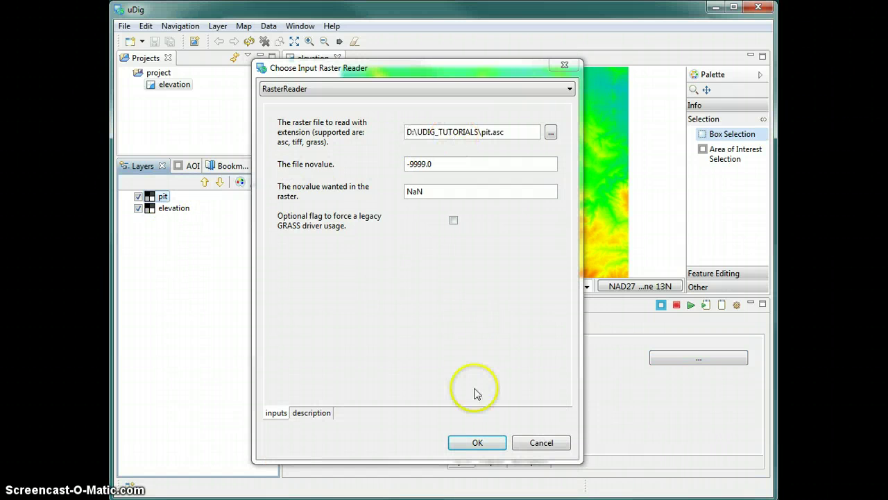
click(476, 441)
- Set the FlowDirections output file to flow.asc in UDIG_TUTORIALS
click(503, 462)
click(672, 358)
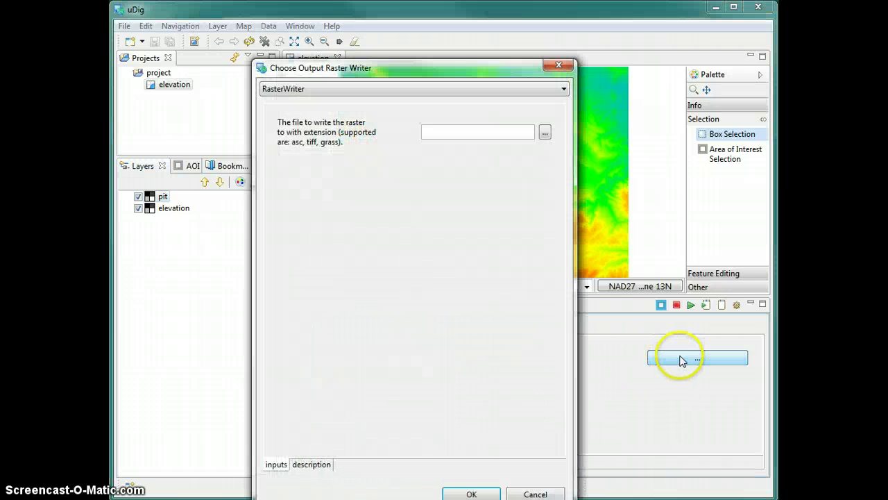
click(542, 132)
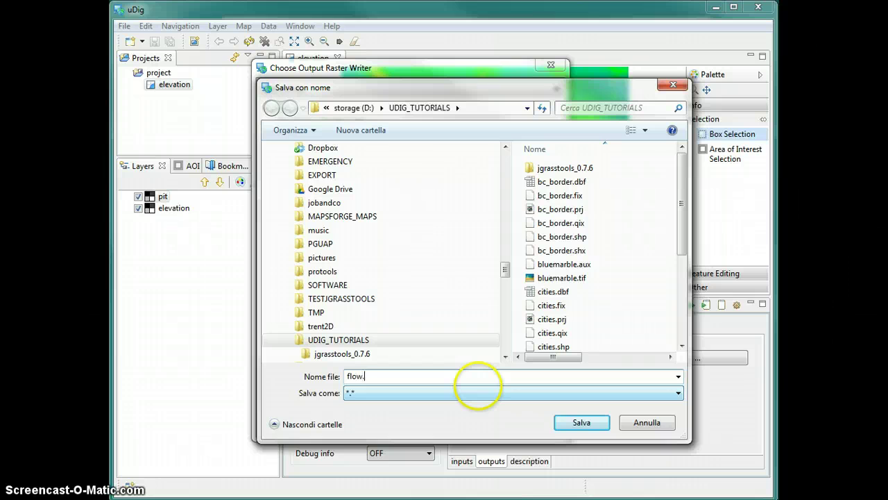
key(Return)
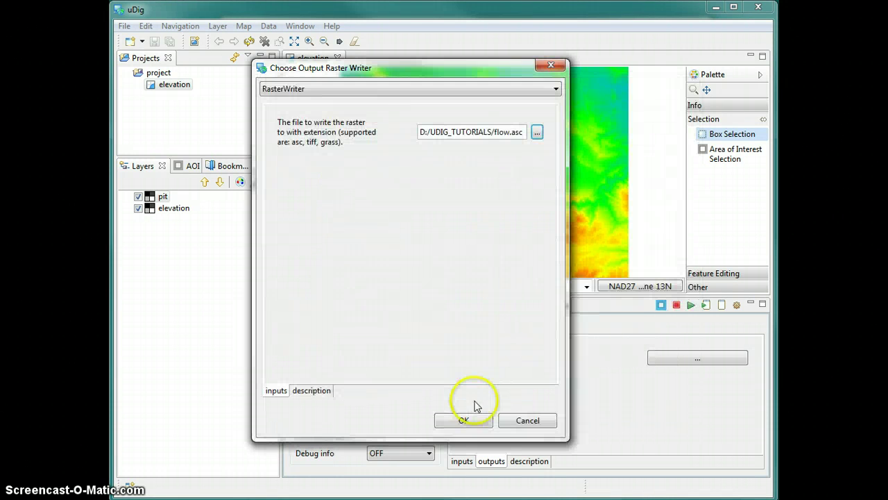
click(463, 419)
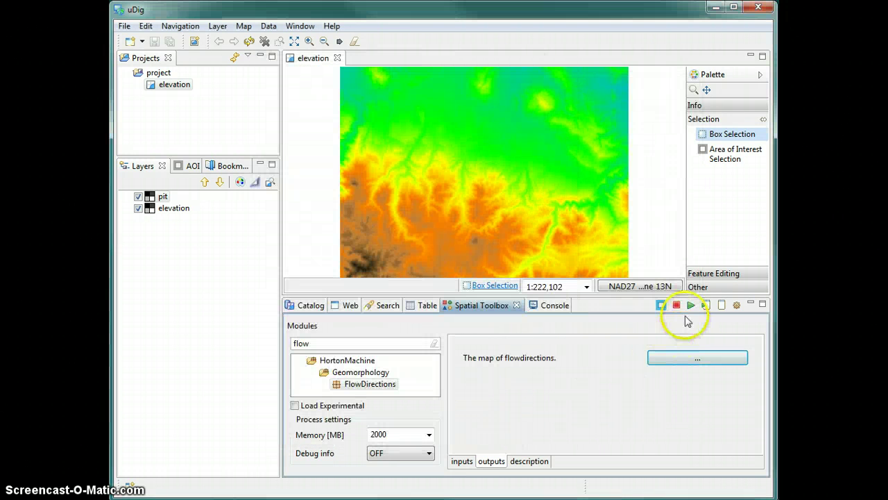
- Run FlowDirections and select the resulting flow layer for styling
click(691, 306)
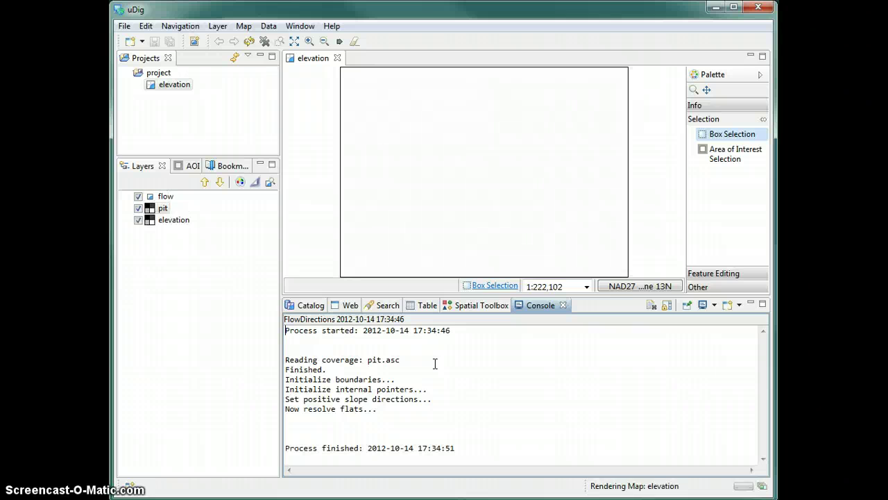
click(164, 195)
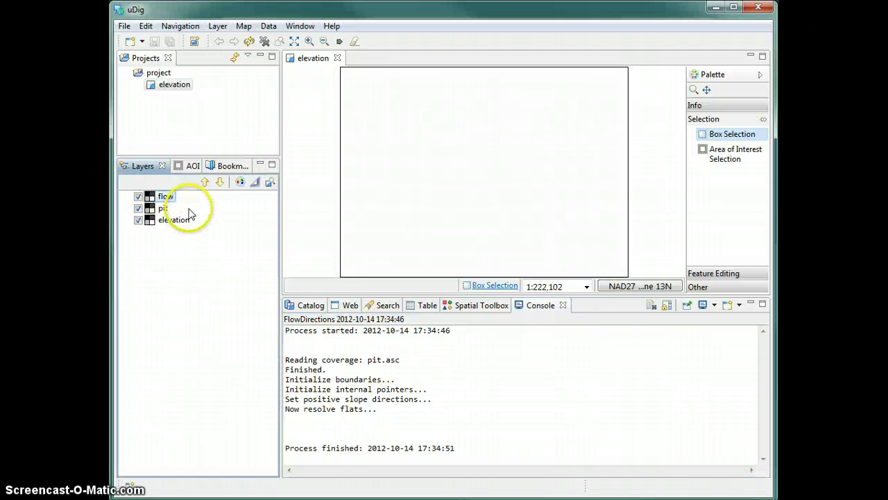
click(473, 305)
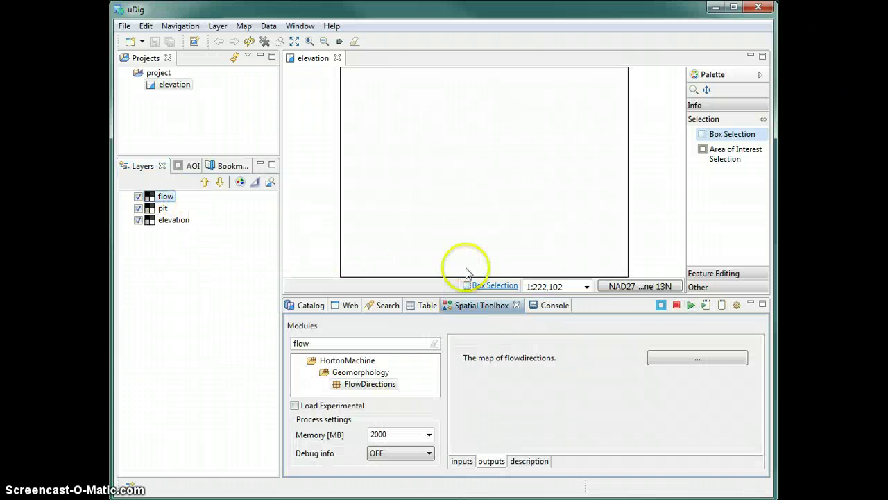
click(239, 181)
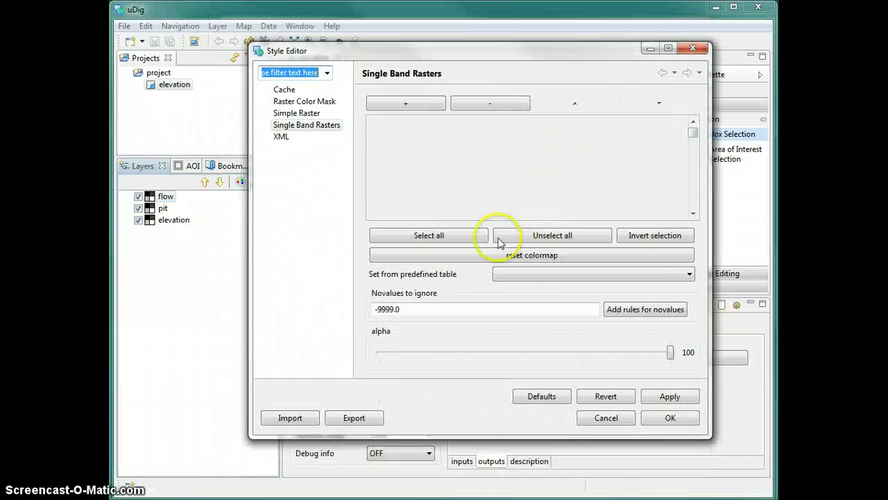
- Reset the flow layer's colormap and apply the predefined 'flow' colour table
click(553, 259)
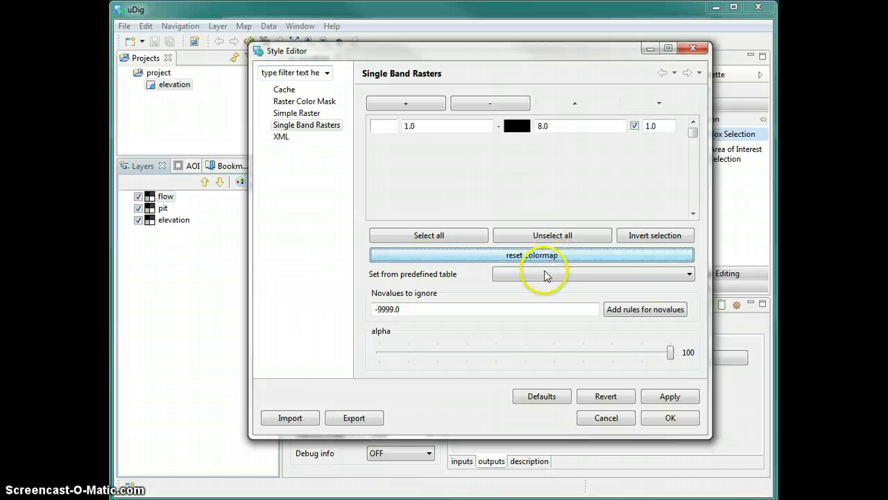
click(545, 274)
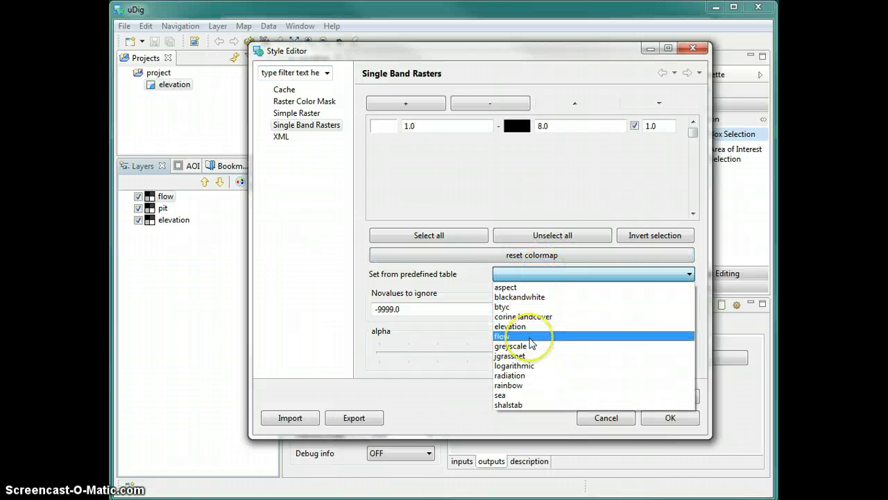
click(531, 337)
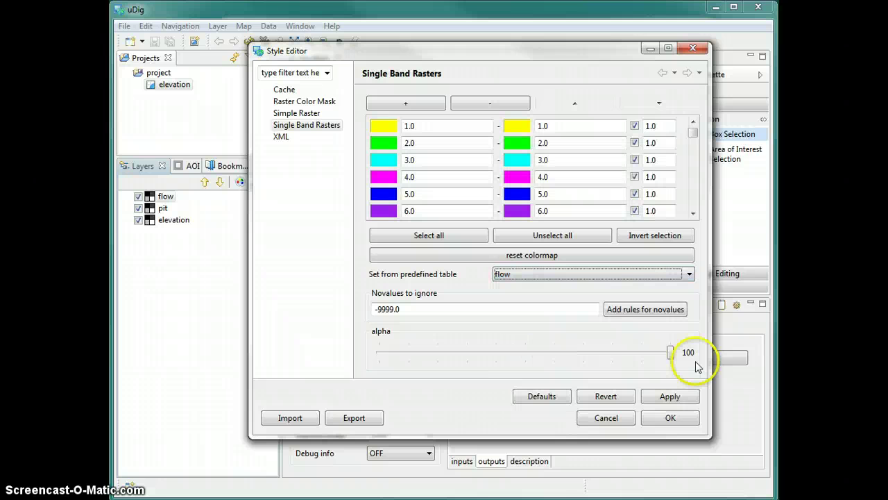
click(670, 417)
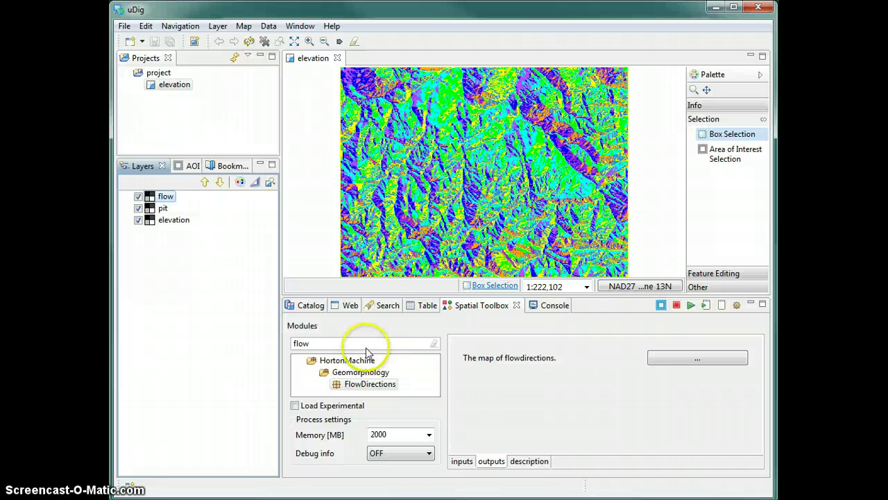
- Search 'drain', pick DrainDir, and set pit.asc as the depitted elevation input
double_click(311, 343)
text(dra)
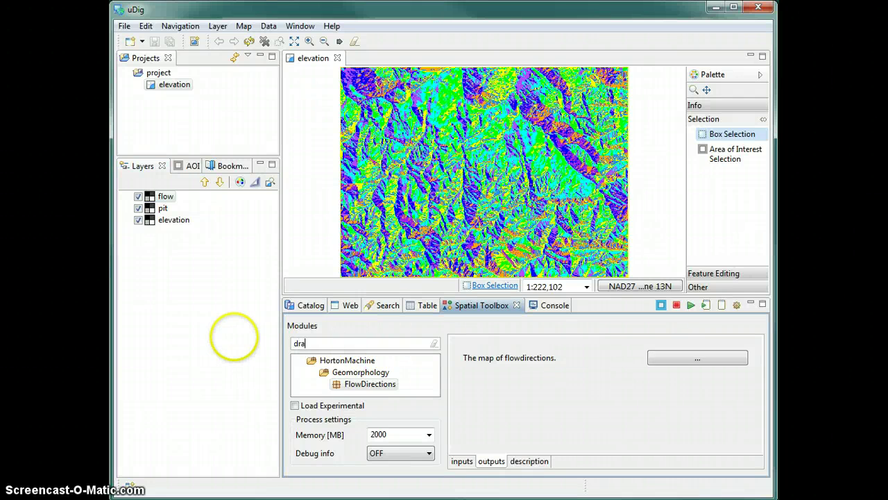
text(in)
click(357, 385)
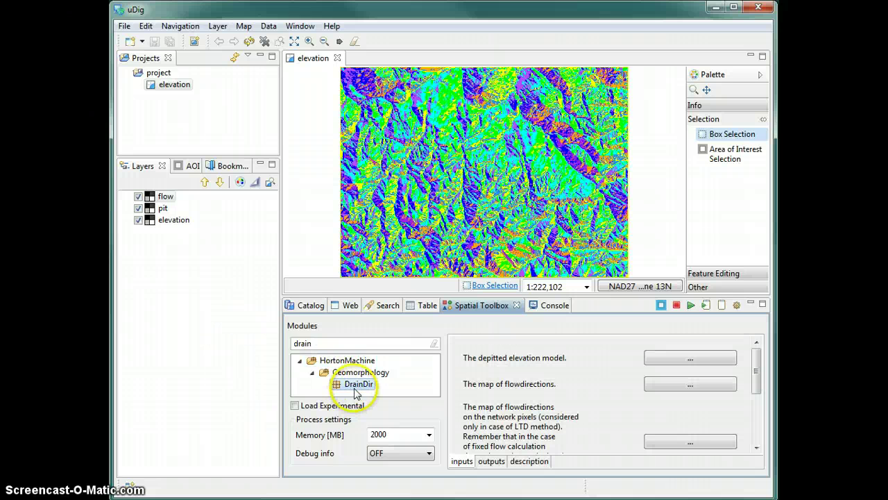
click(672, 367)
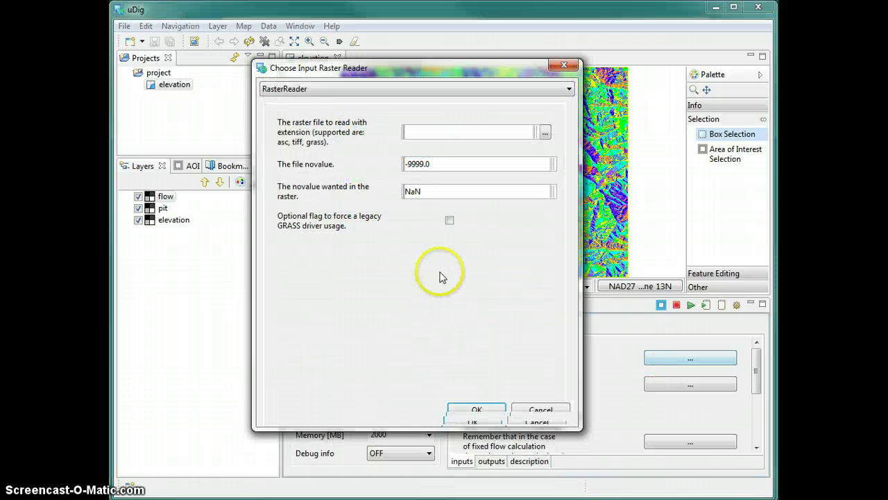
mouse_move(166, 197)
mouse_down()
mouse_move(251, 201)
mouse_move(175, 203)
mouse_up()
click(610, 438)
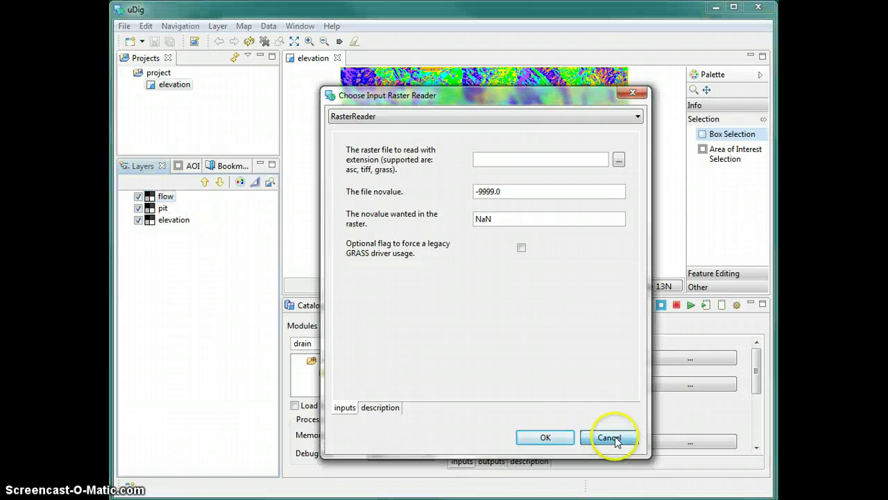
click(666, 360)
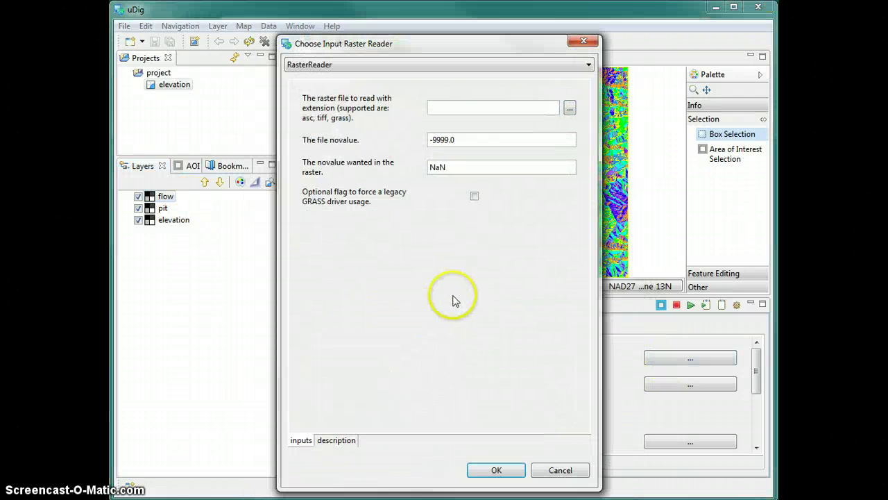
drag(163, 210, 468, 106)
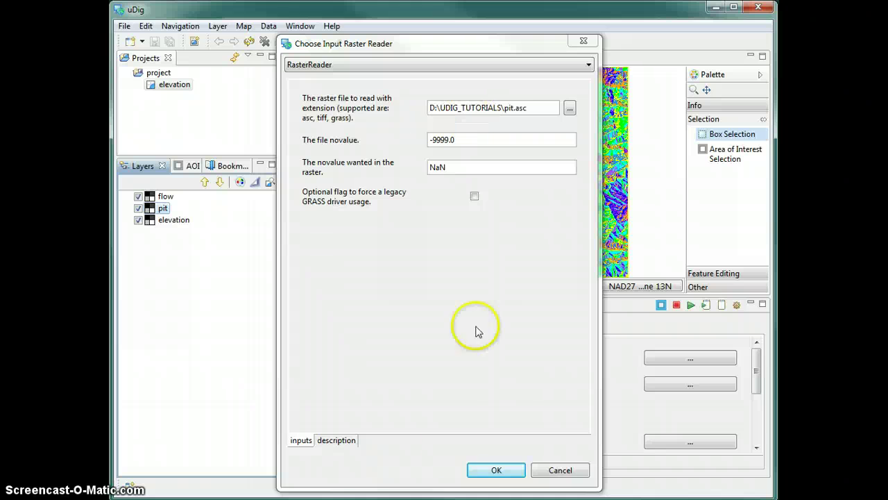
click(486, 471)
- Set flow.asc as DrainDir's flow-directions input
click(697, 383)
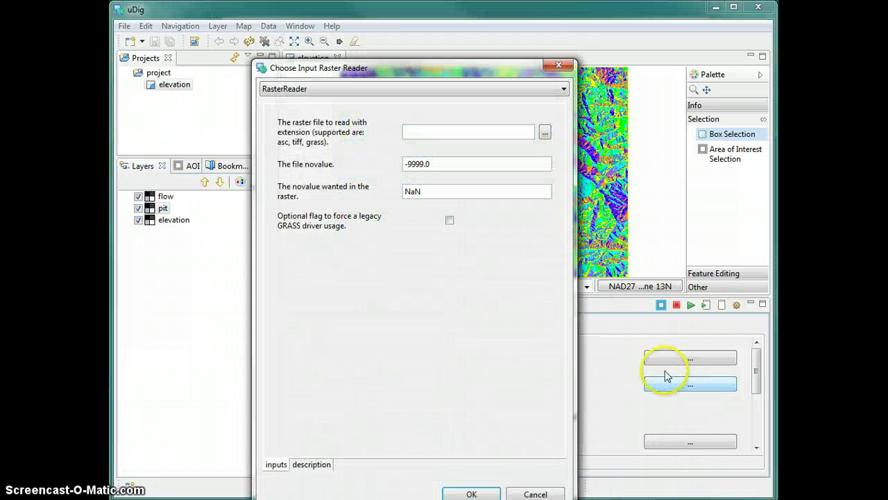
drag(164, 196, 444, 82)
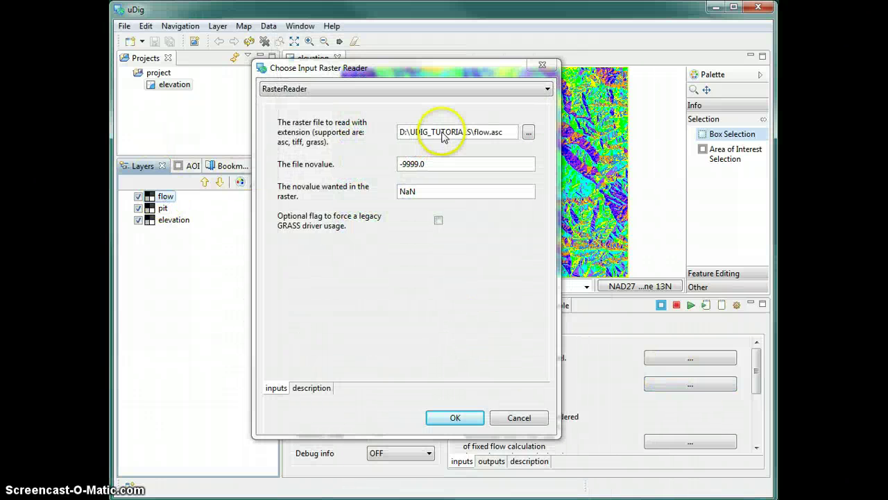
click(455, 418)
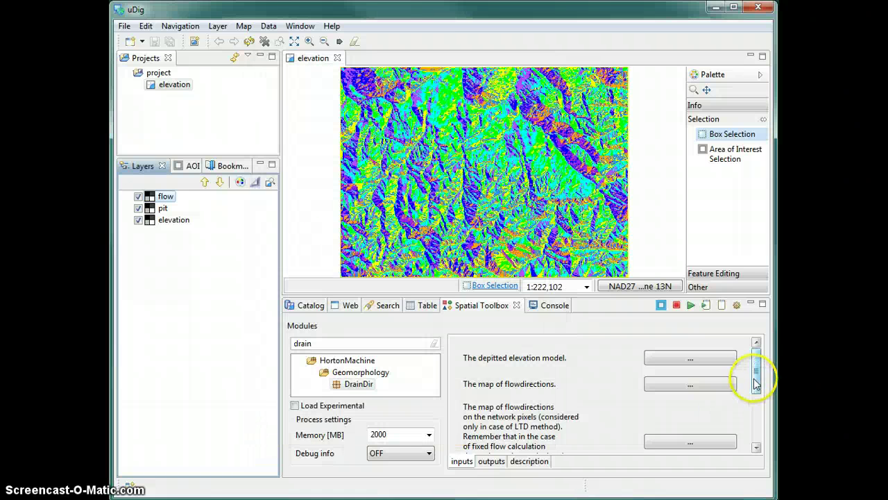
drag(758, 377, 766, 436)
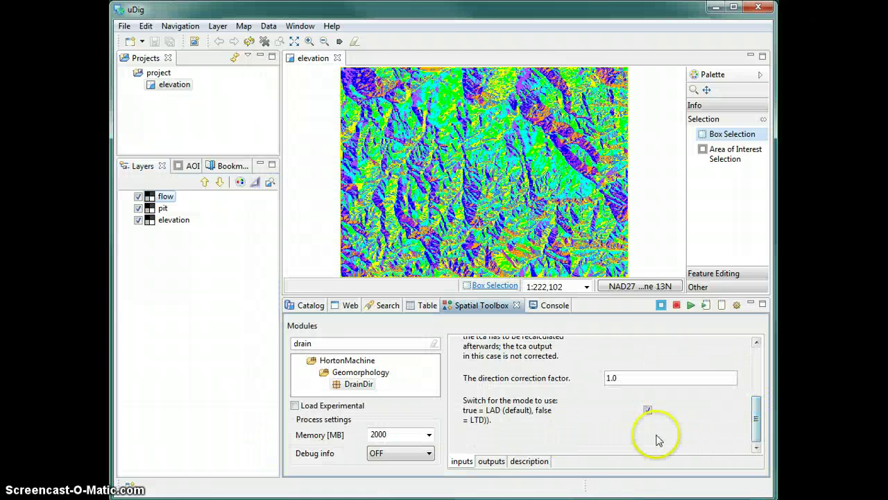
click(491, 460)
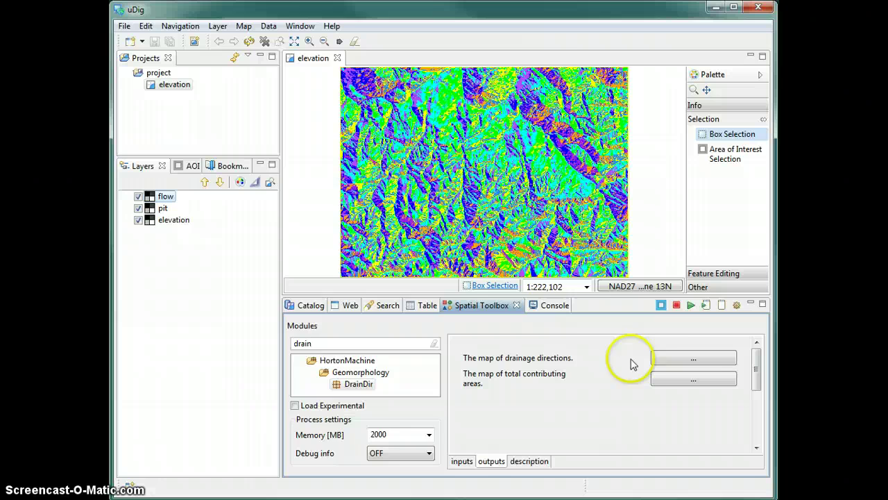
- Set DrainDir's drainage directions output to drain.asc
click(696, 359)
click(557, 132)
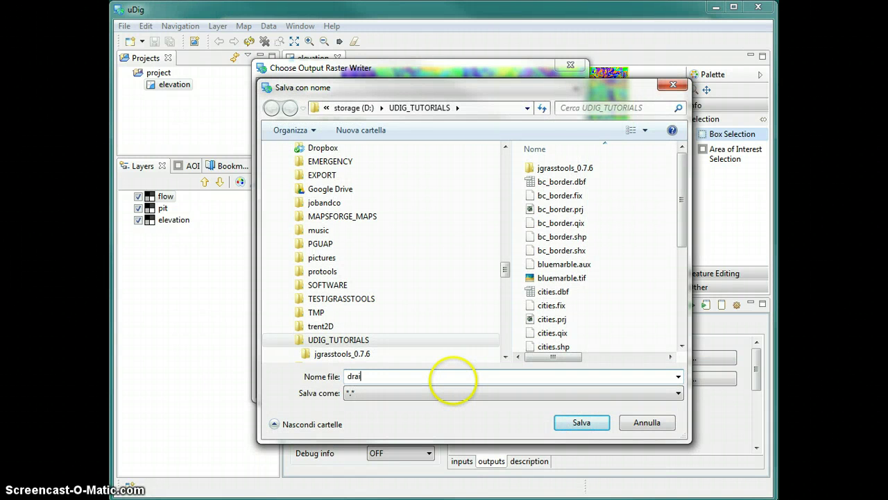
text(drain.asc)
key(Return)
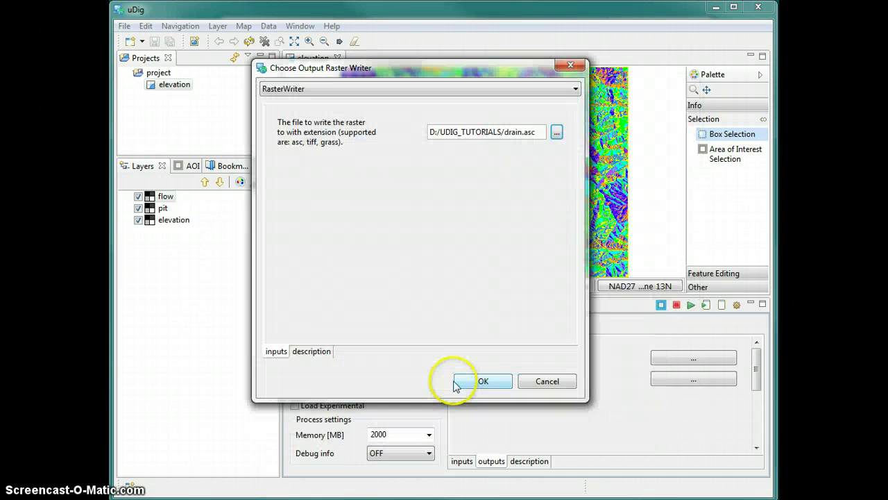
click(483, 382)
- Set the contributing-areas output to tca.asc and run DrainDir
click(667, 380)
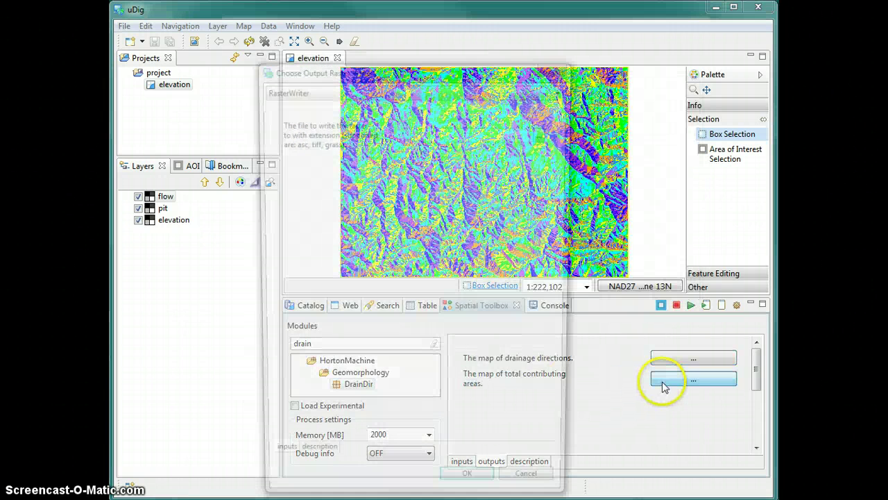
click(565, 132)
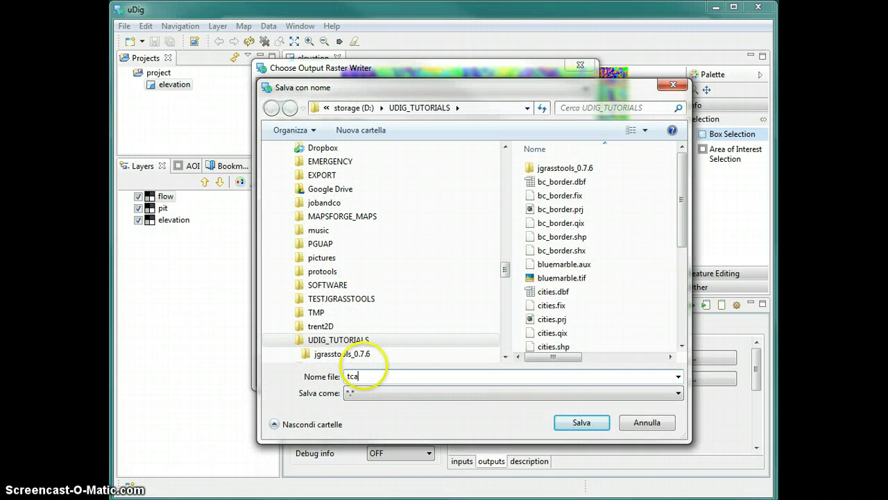
key(Return)
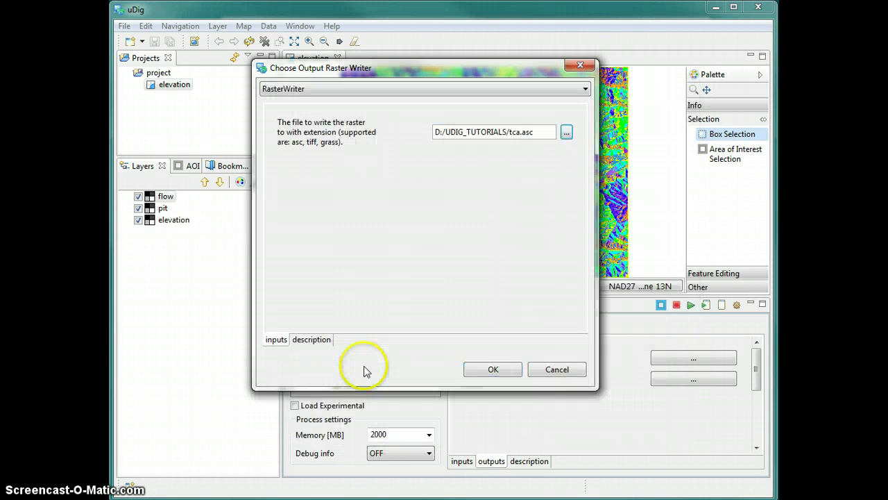
click(494, 369)
click(691, 305)
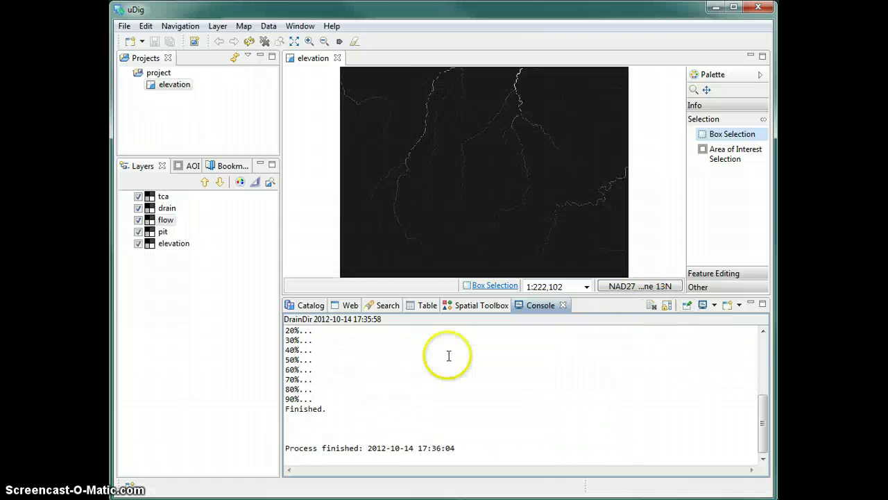
- Reset the tca layer's colormap and apply the predefined rainbow colour table
click(161, 199)
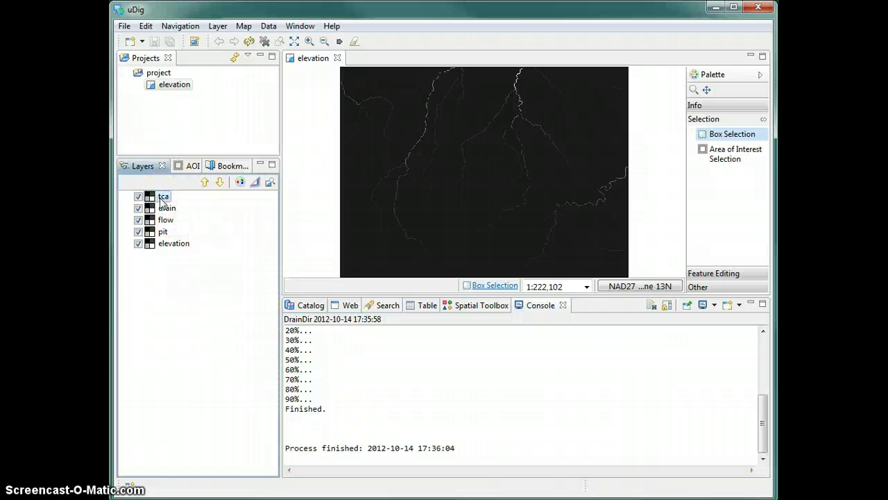
click(241, 184)
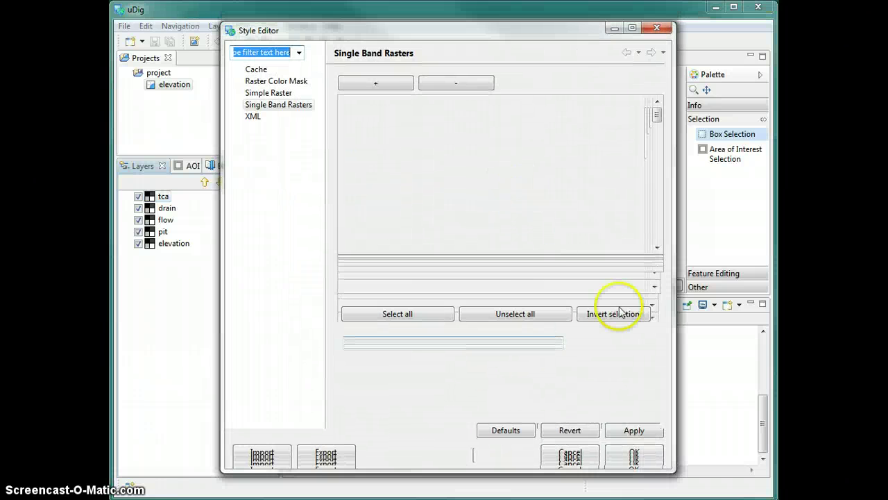
click(545, 288)
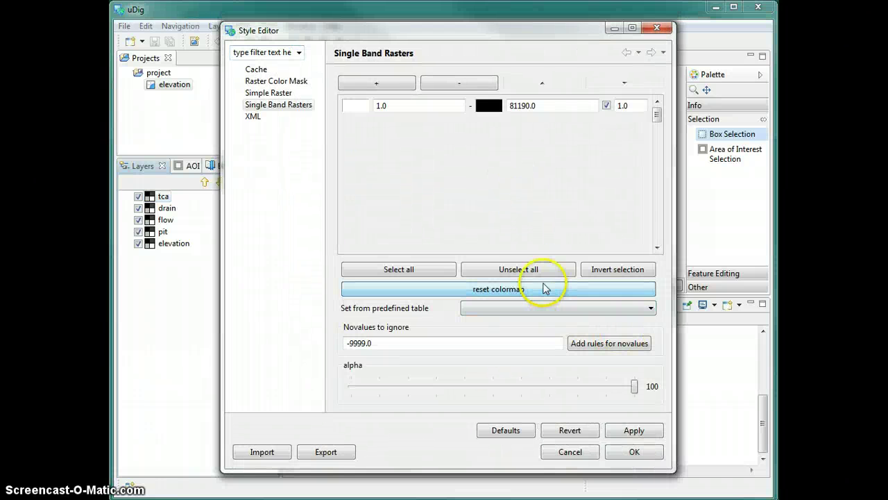
click(578, 306)
click(501, 419)
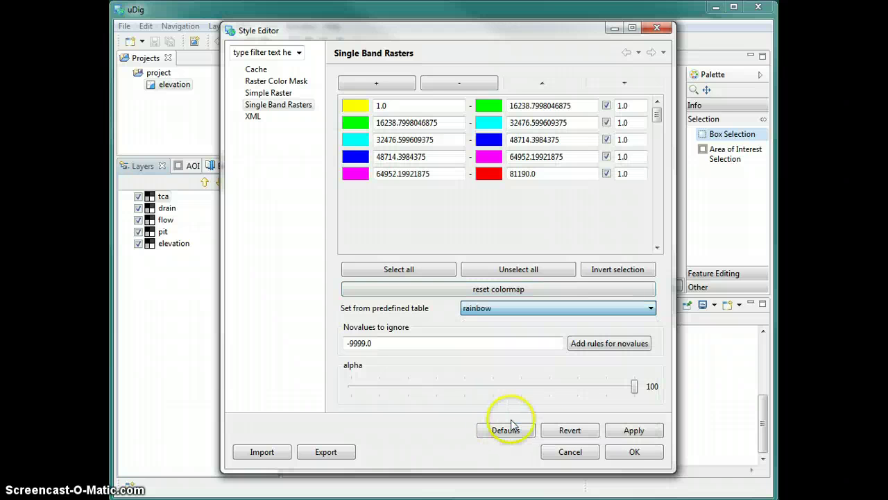
click(635, 431)
click(632, 452)
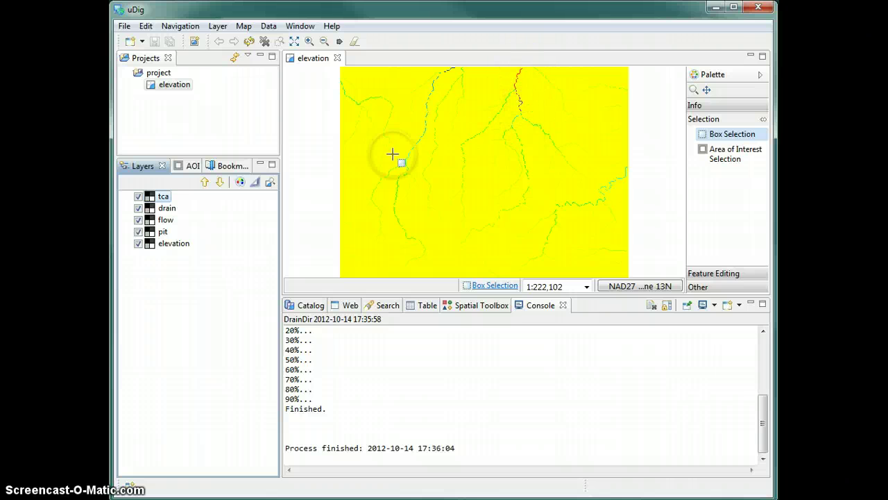
- Switch the tca layer to the logarithmic colour table, then activate the Zoom tool (z)
click(240, 182)
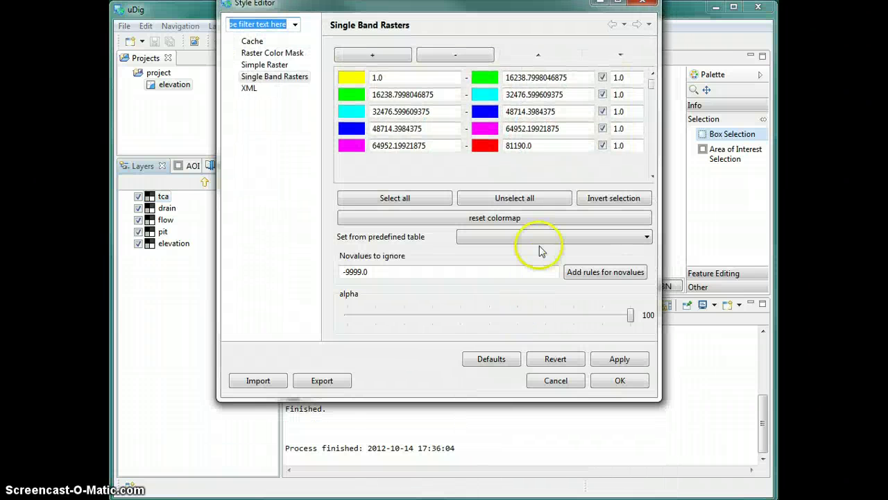
click(535, 236)
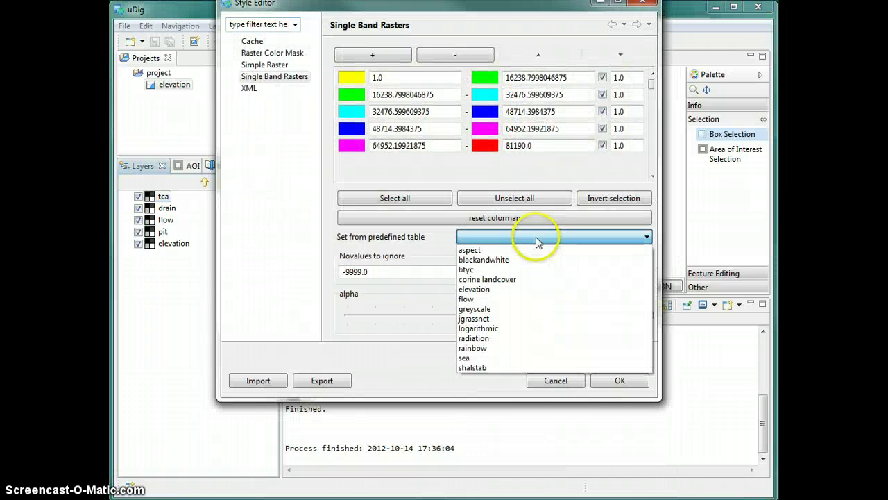
click(501, 329)
click(620, 381)
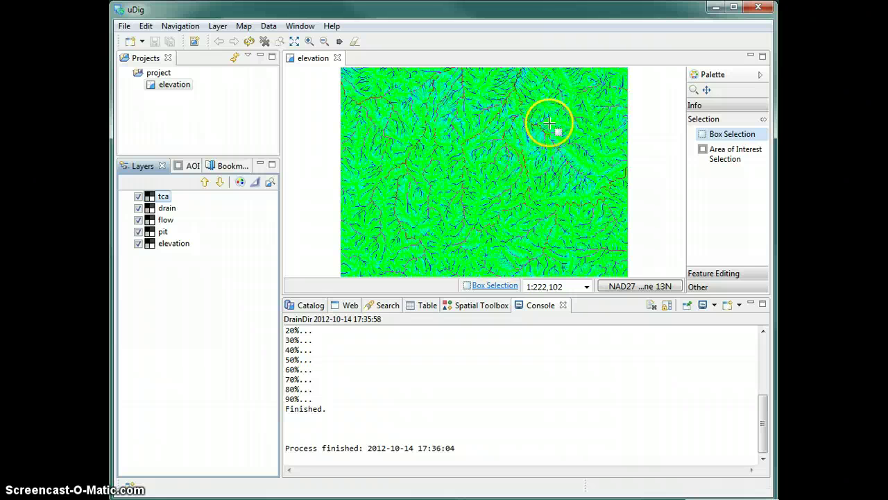
key(z)
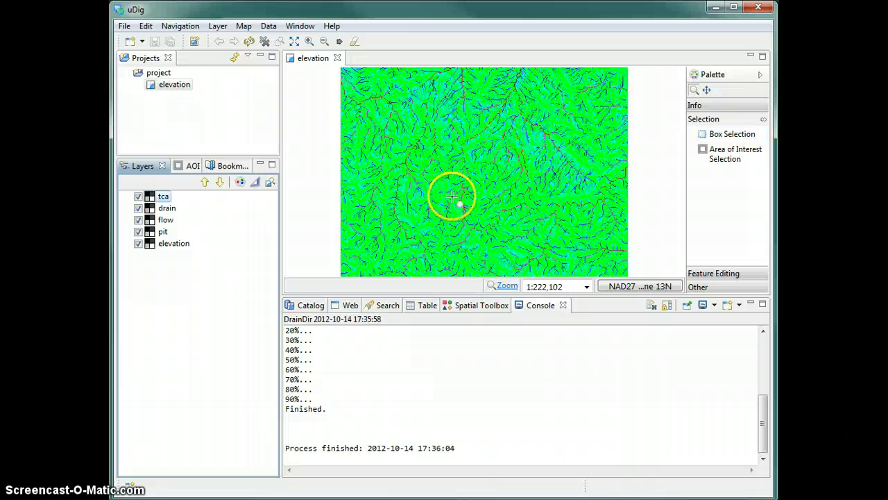
- Select the Wateroutlet module and set its outlet from a stream point (northing 4924666.33, easting 601813.25)
click(472, 306)
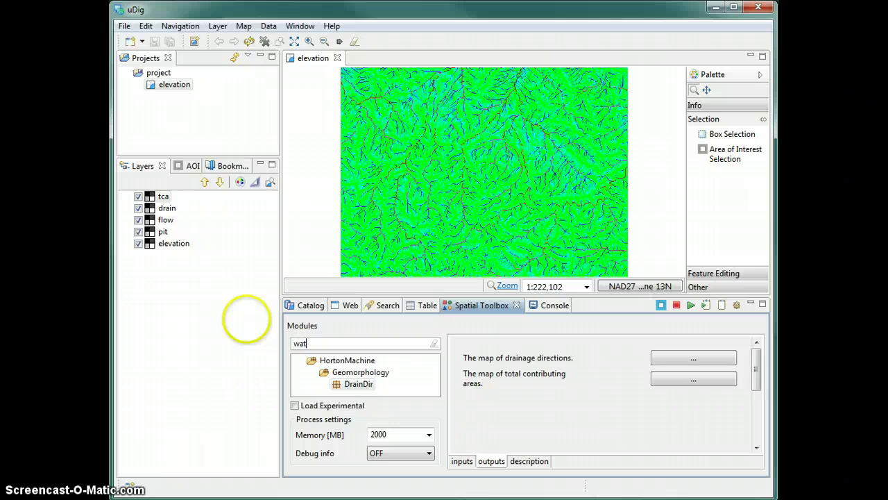
click(358, 385)
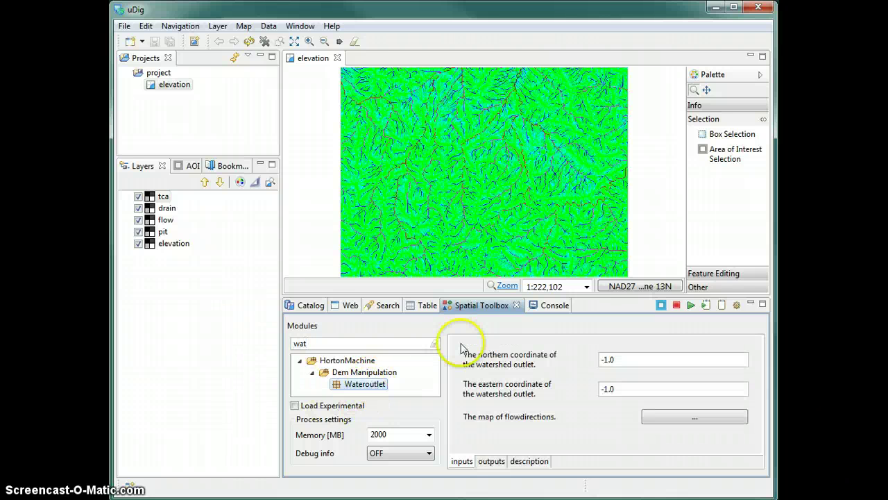
click(519, 109)
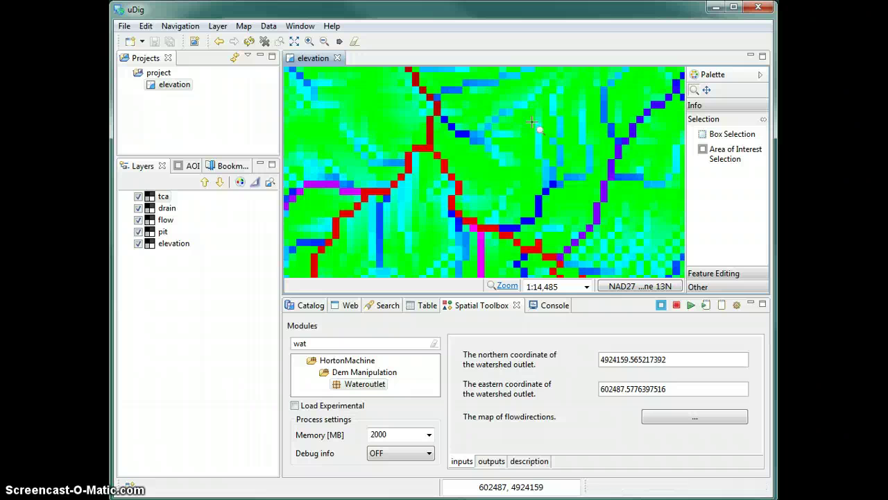
key(b)
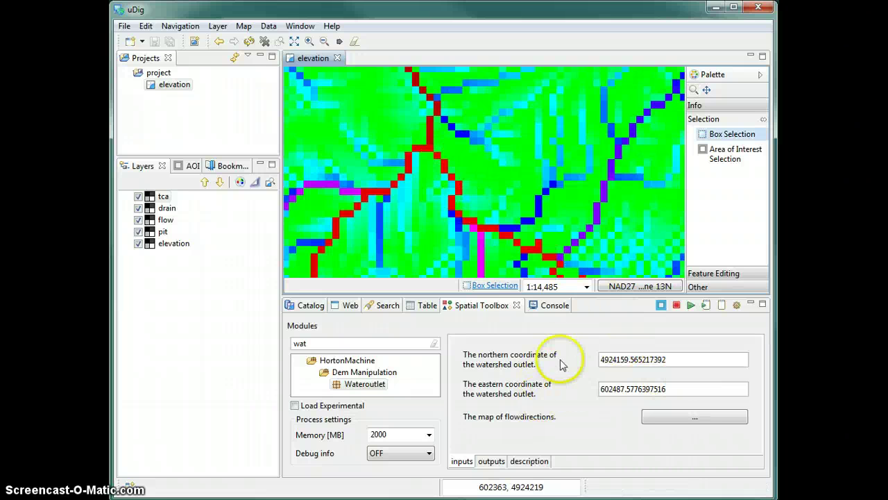
- Assign the drain layer as the Wateroutlet flowdirections input raster
click(665, 419)
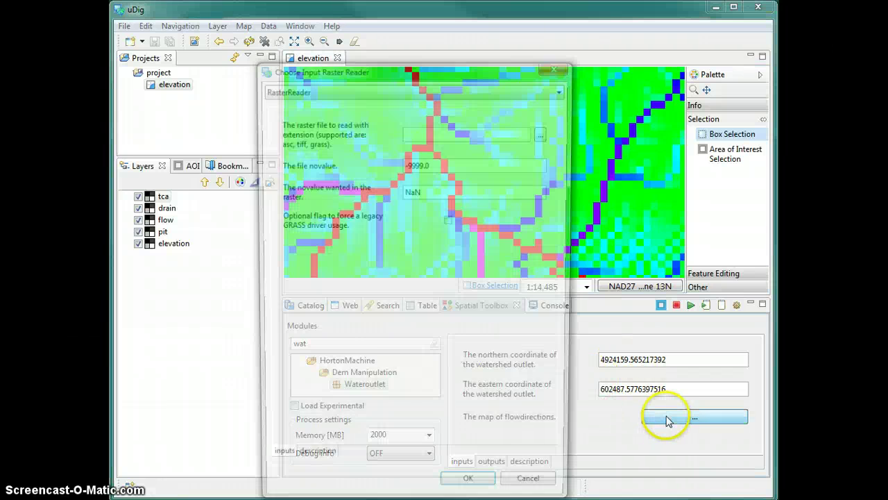
drag(166, 211, 431, 132)
click(472, 494)
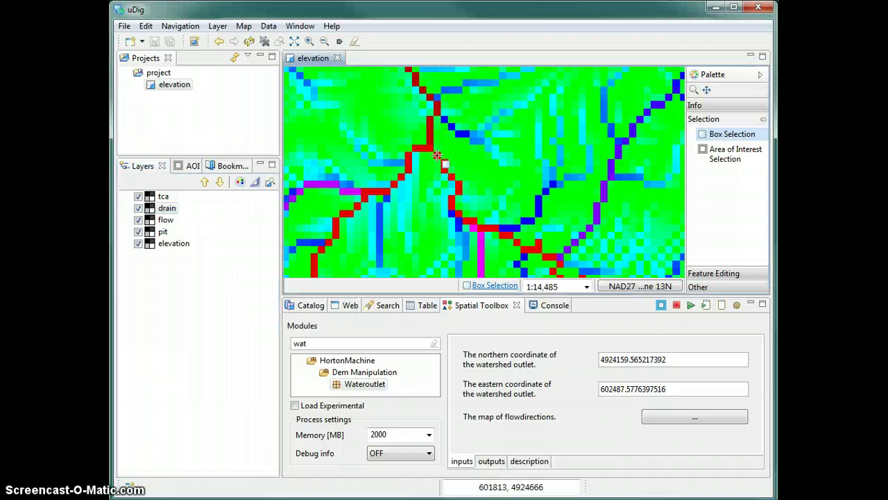
- Set the Wateroutlet output to D:/UDIG_TUTORIALS/basin.asc, run it, and select the new basin layer
click(491, 461)
click(677, 364)
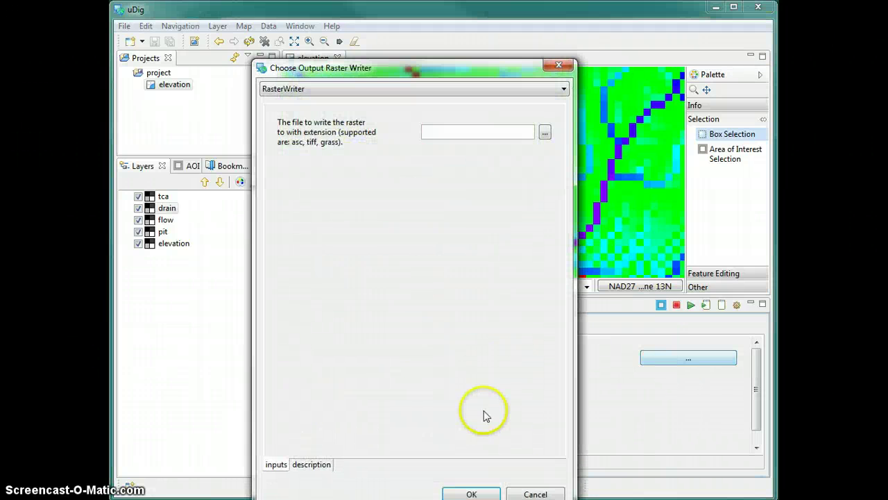
click(555, 132)
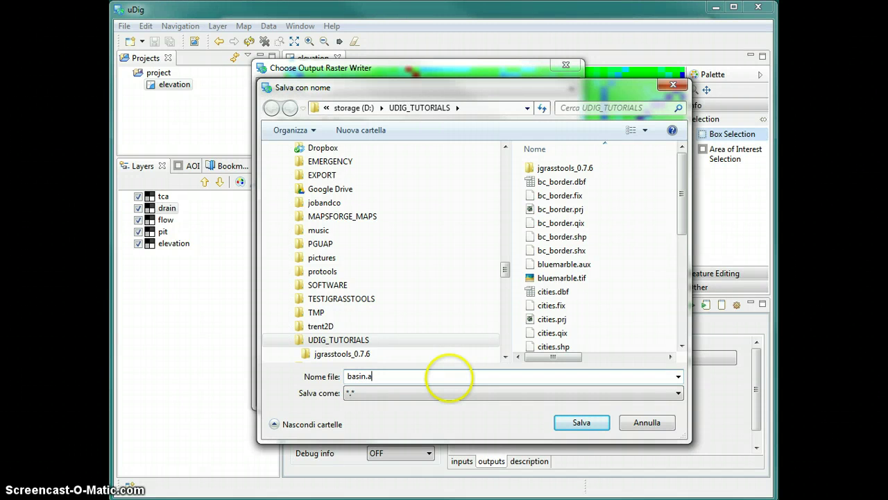
key(Return)
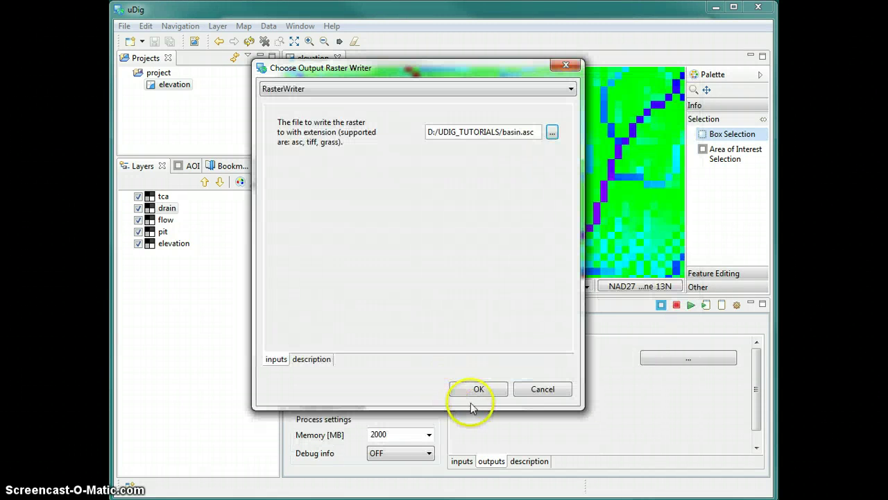
click(478, 389)
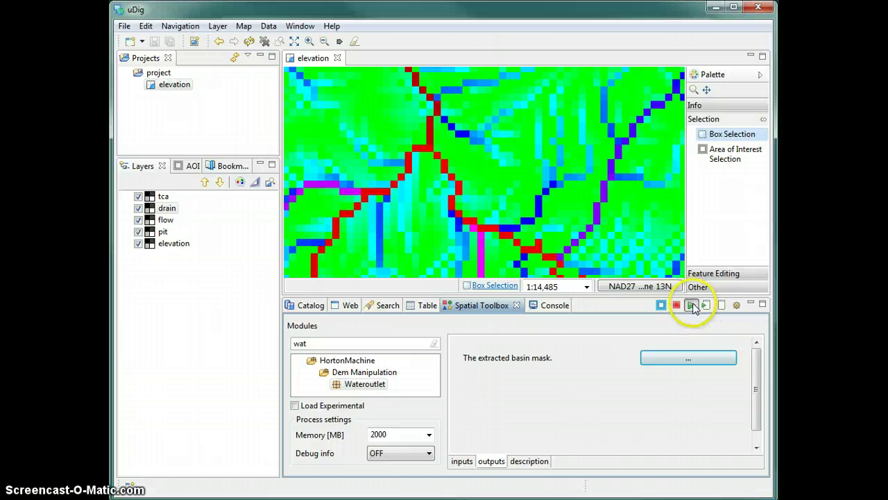
click(693, 306)
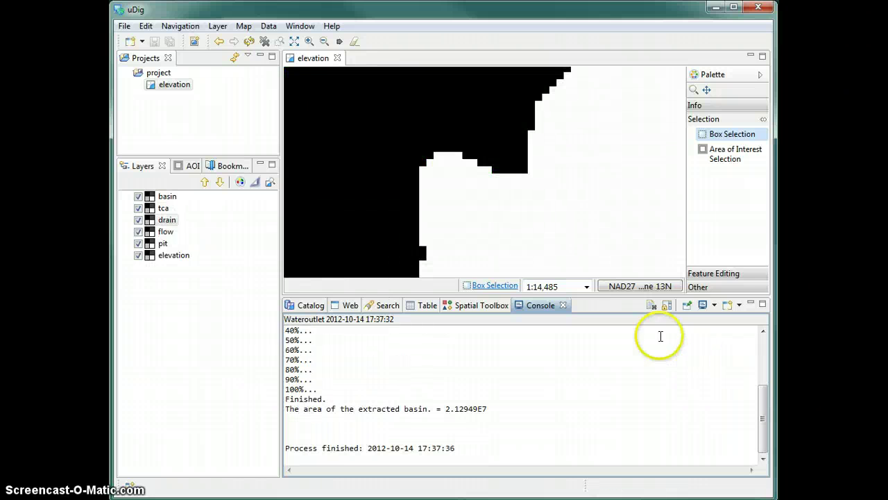
click(165, 197)
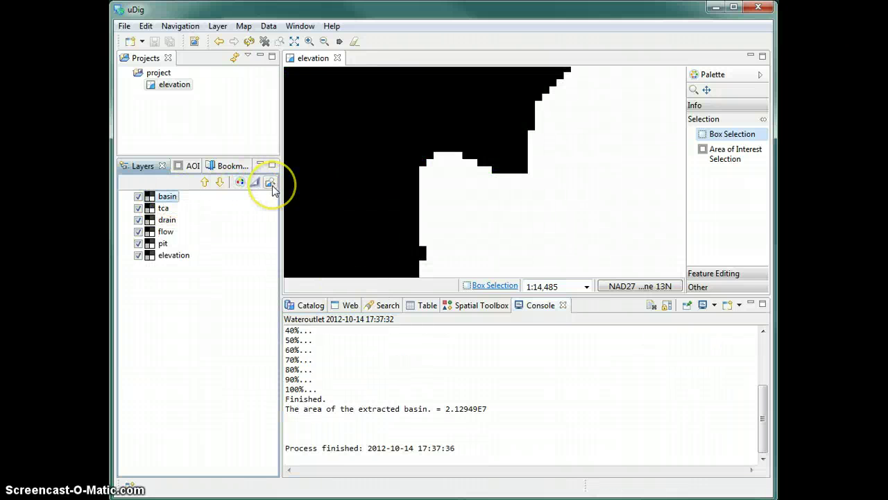
- Zoom to the basin layer, reset its colour map, and add a rule for the -9999.0 no-data value
click(271, 183)
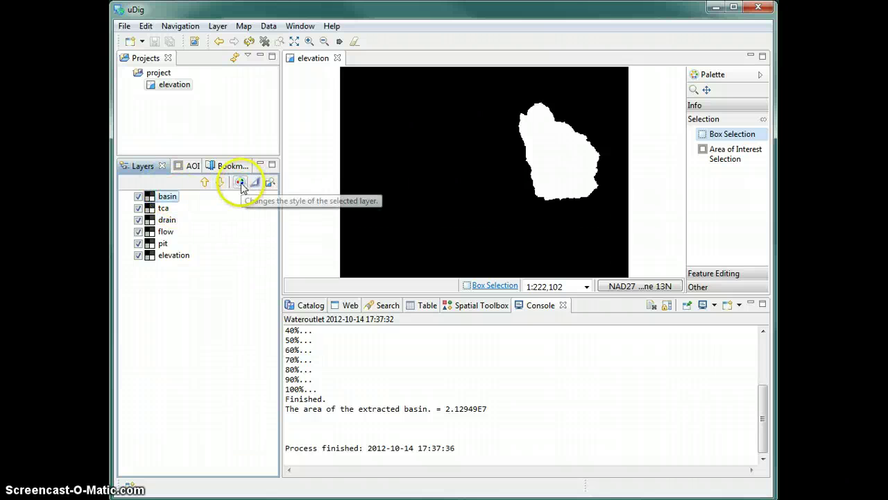
click(239, 182)
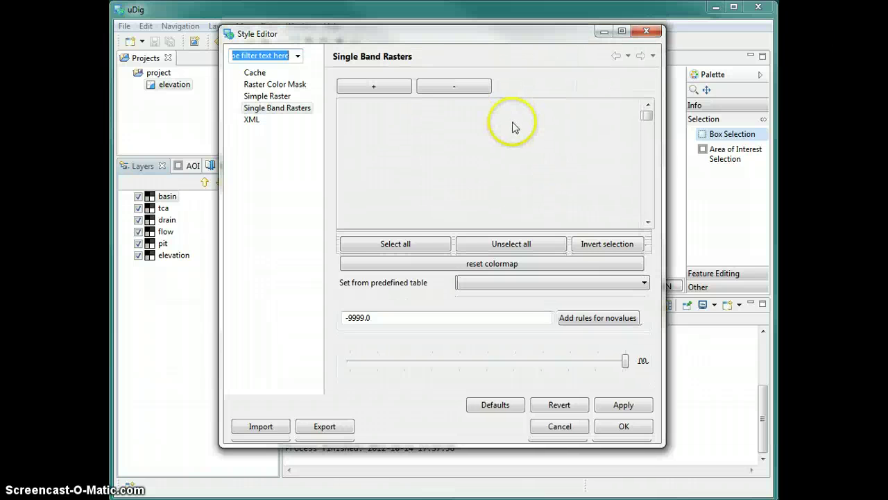
click(501, 267)
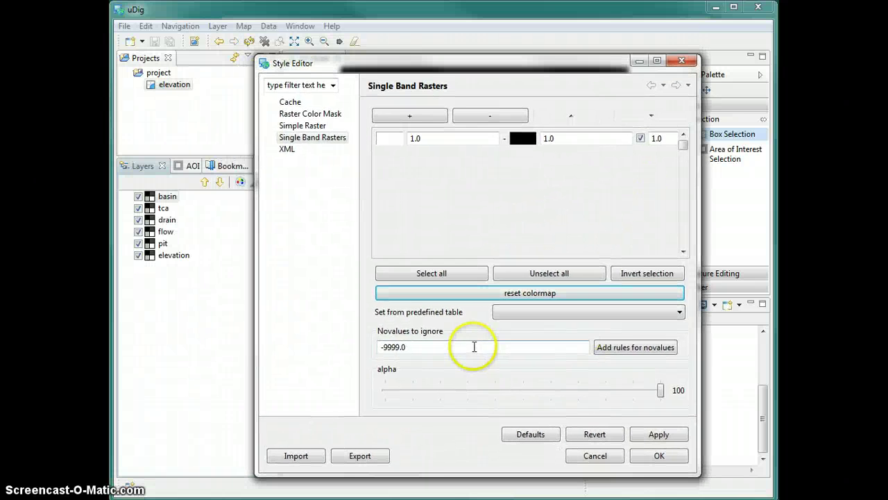
drag(476, 347, 377, 347)
click(616, 349)
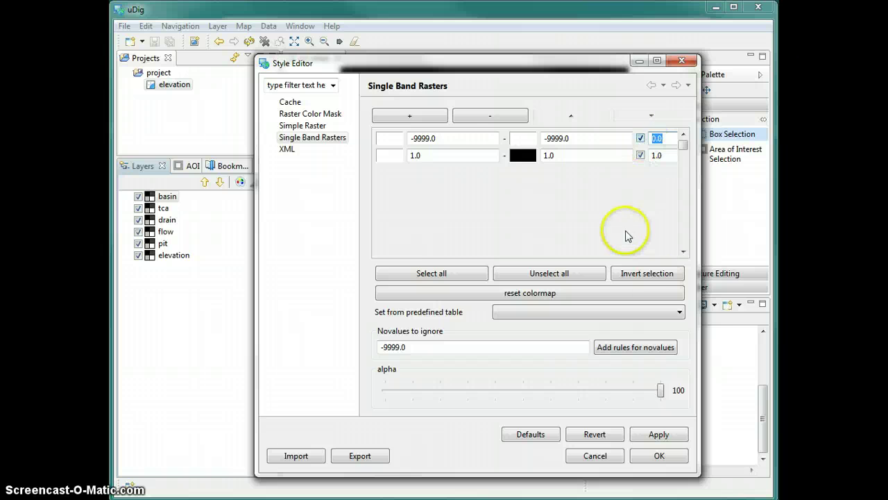
- Set the basin colour-map swatches to red and apply the style
click(389, 138)
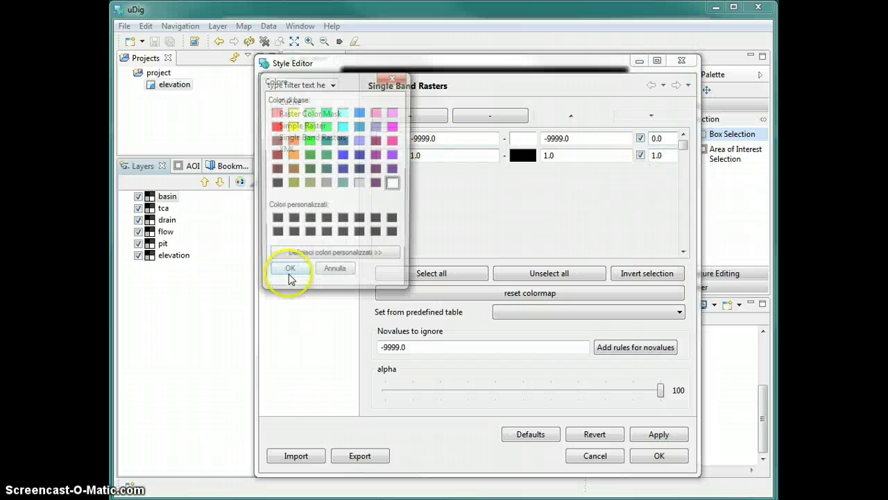
click(276, 141)
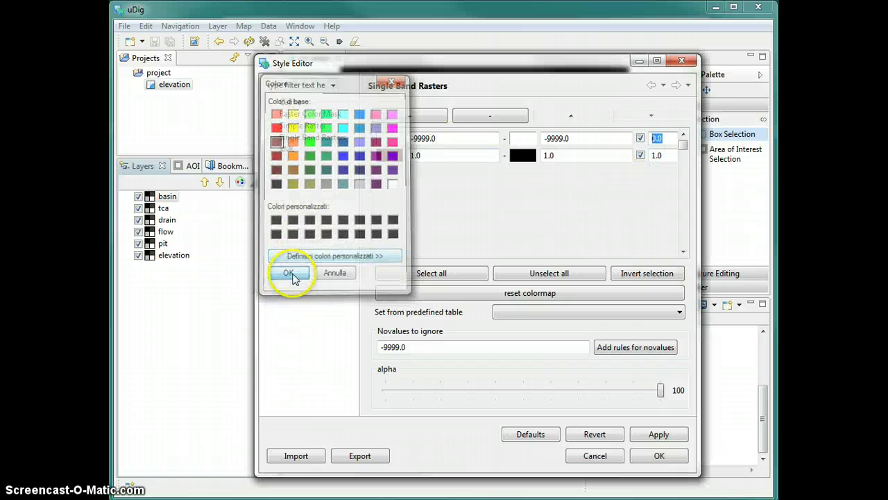
click(289, 273)
click(383, 155)
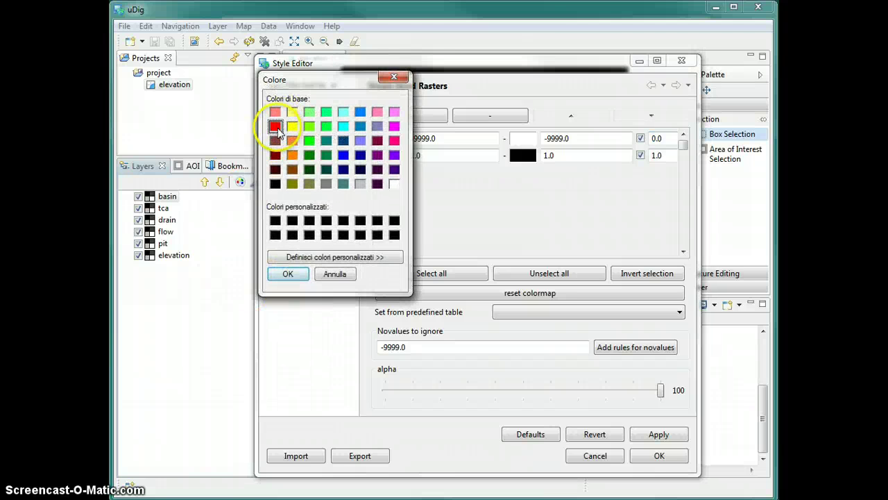
click(287, 274)
click(522, 154)
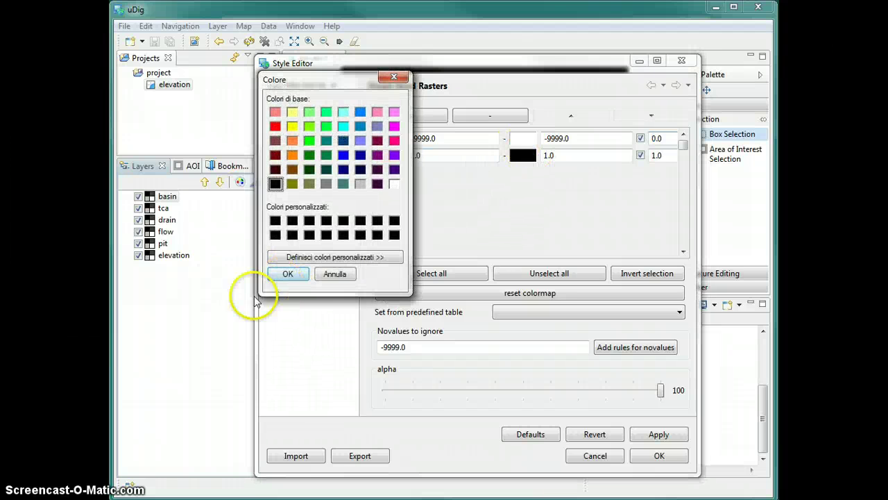
click(276, 125)
click(287, 273)
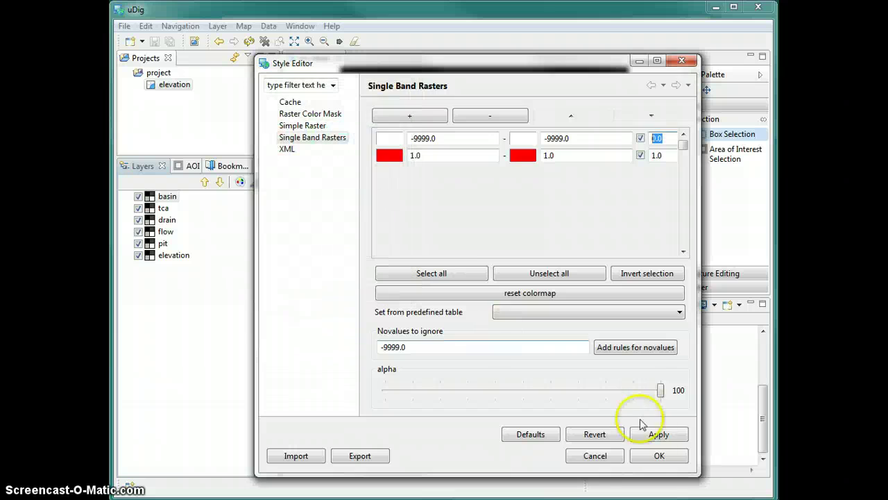
click(668, 456)
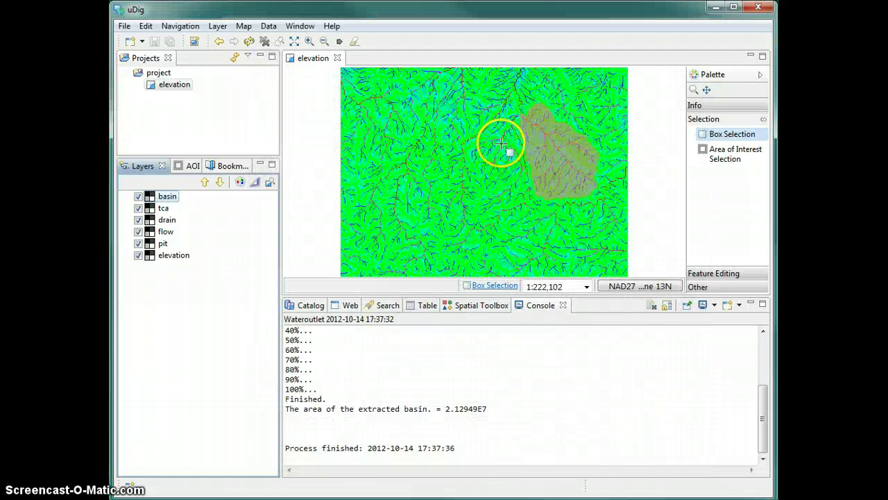
- Zoom in on the red basin patch to see the drainage channels inside it
key(z)
drag(505, 93, 601, 206)
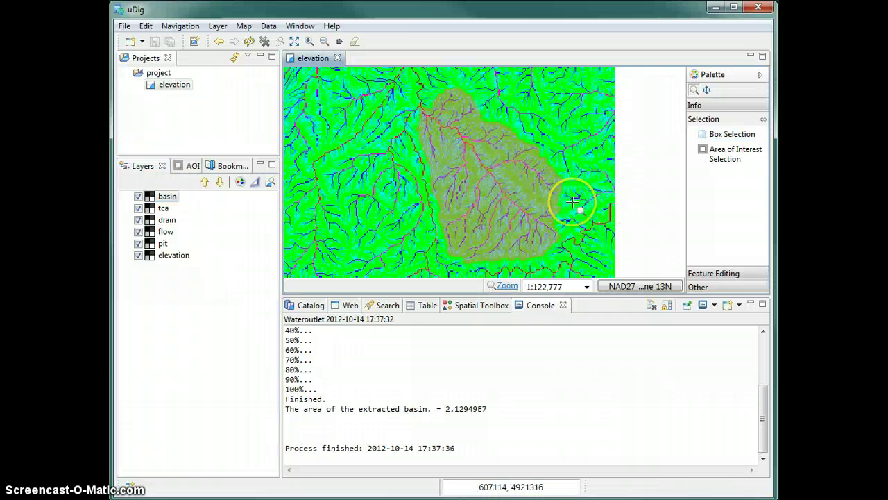